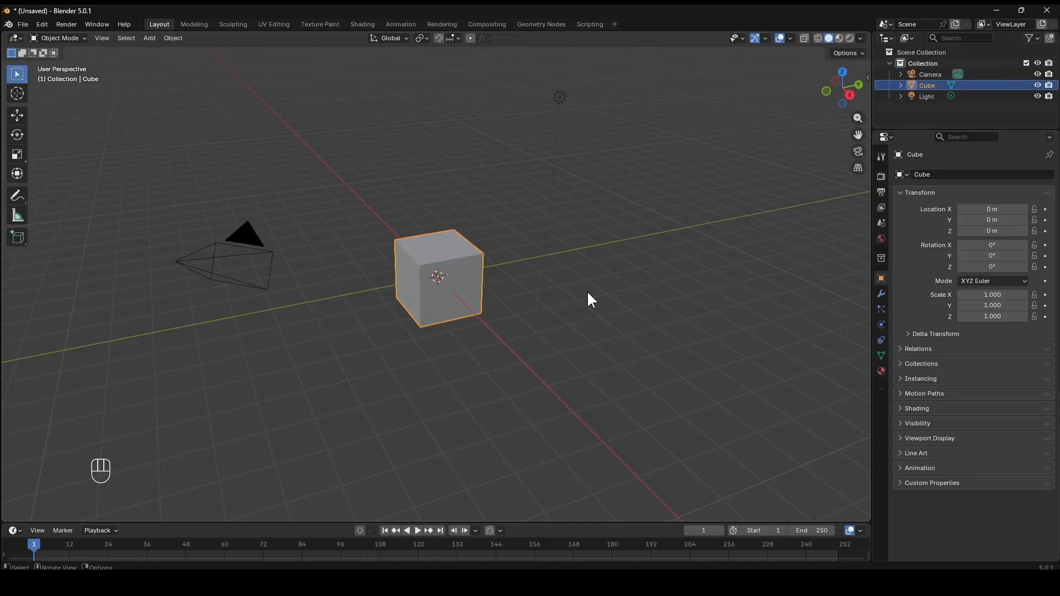
- Check the default cube through the scene camera, return to the user perspective, and inspect it closer up and farther away
key(KP_0)
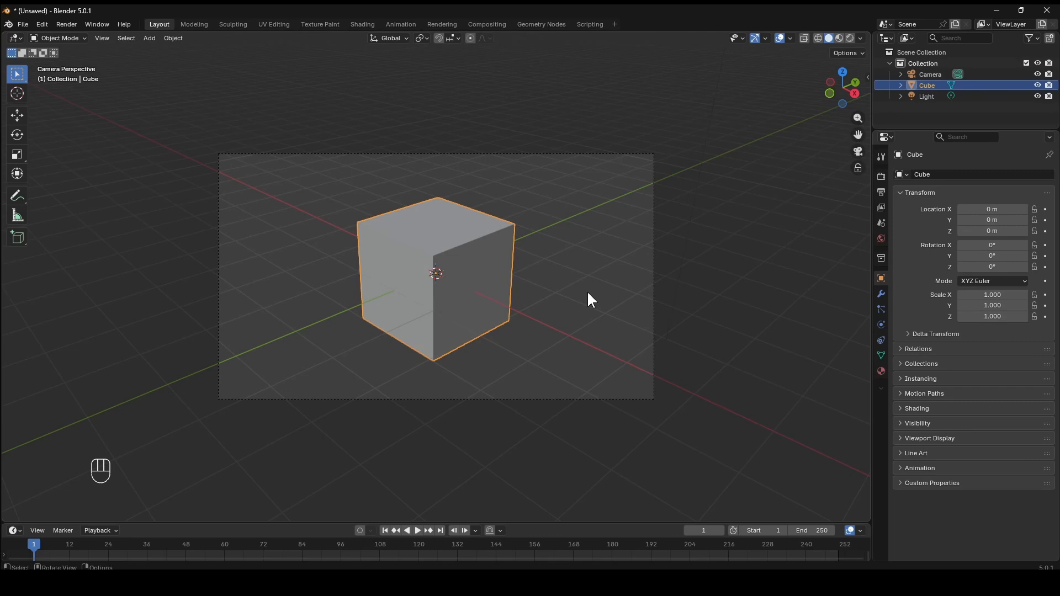
key(KP_0)
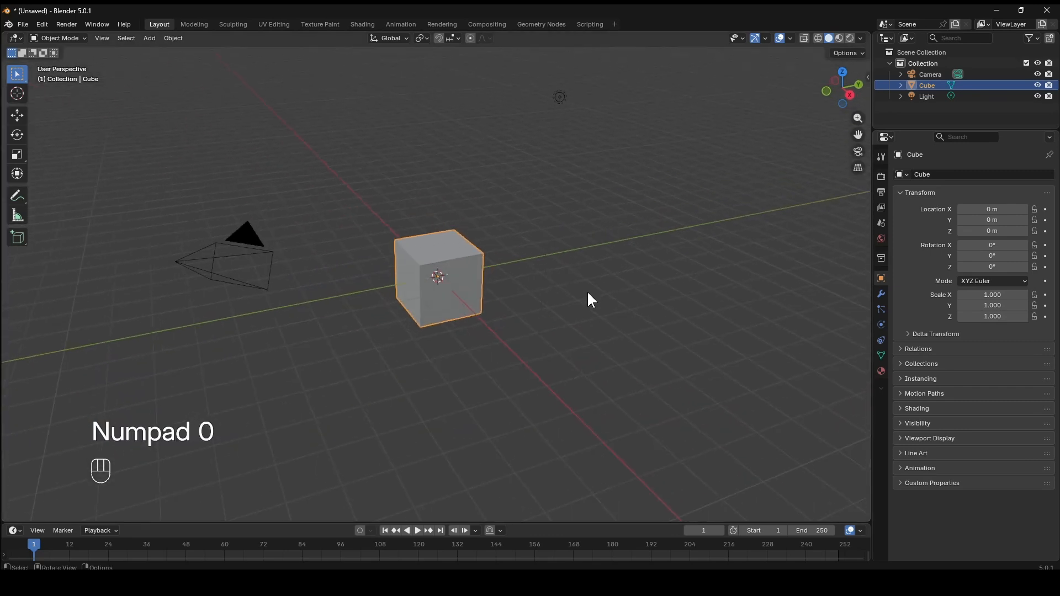
scroll(451, 392, up, 5)
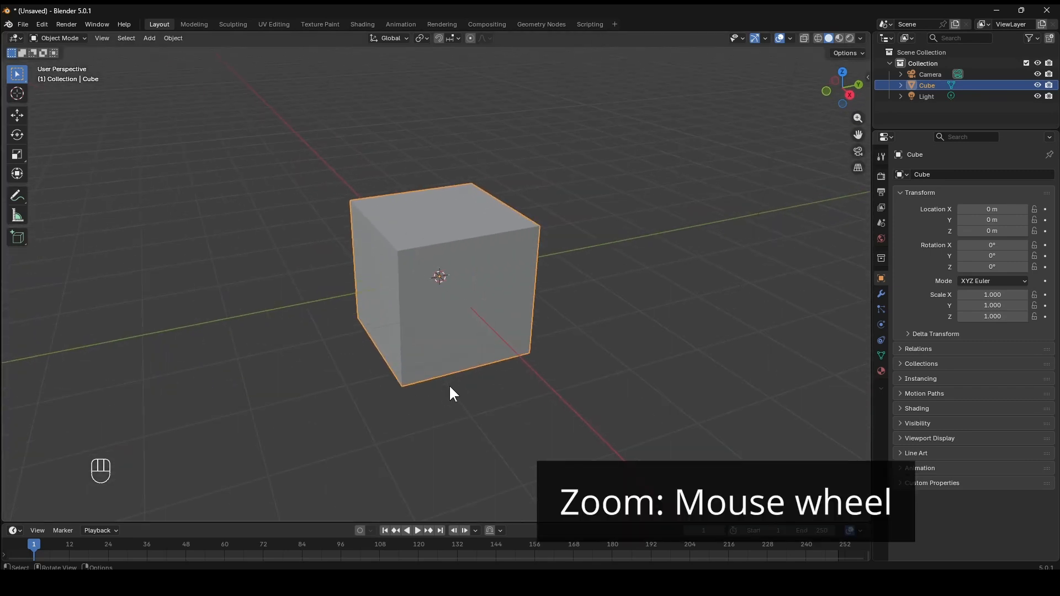
scroll(449, 384, up, 2)
scroll(449, 384, down, 6)
mouse_move(449, 384)
middle_down()
mouse_move(343, 373)
mouse_move(450, 381)
mouse_move(482, 372)
mouse_move(389, 386)
mouse_move(443, 381)
mouse_move(433, 386)
mouse_move(287, 386)
mouse_move(582, 402)
mouse_move(445, 397)
middle_up()
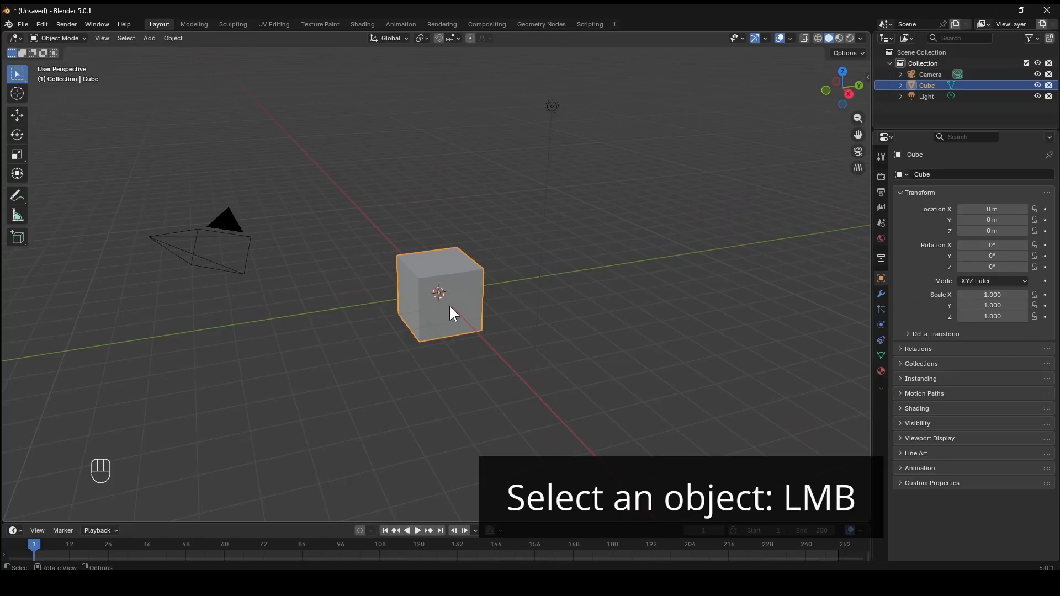
- Try moving the cube freely to about X 1.34, Y 2.69, Z -0.68 m, and undo the move
click(450, 307)
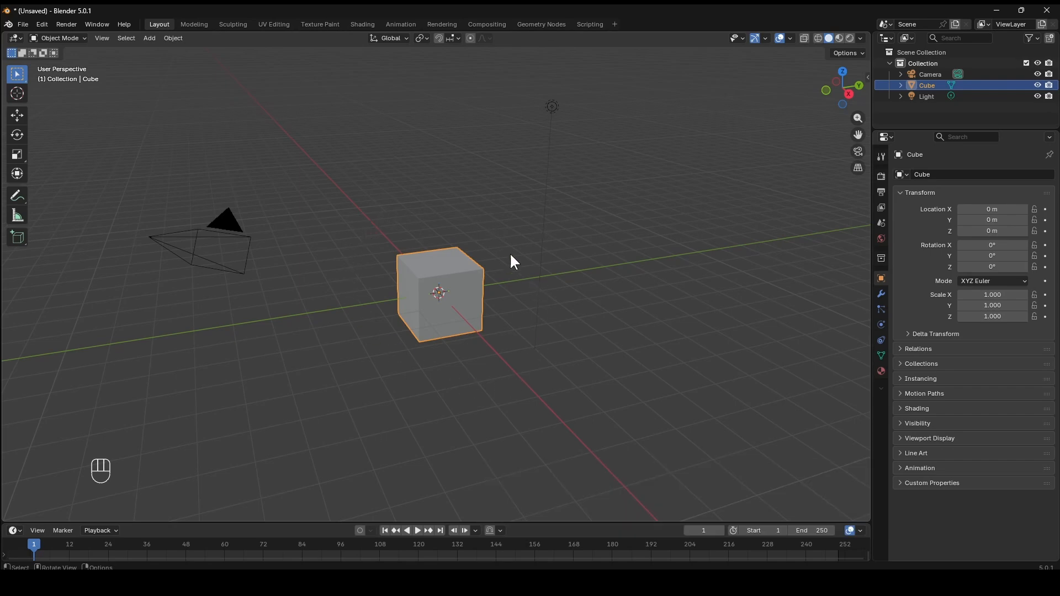
key(g)
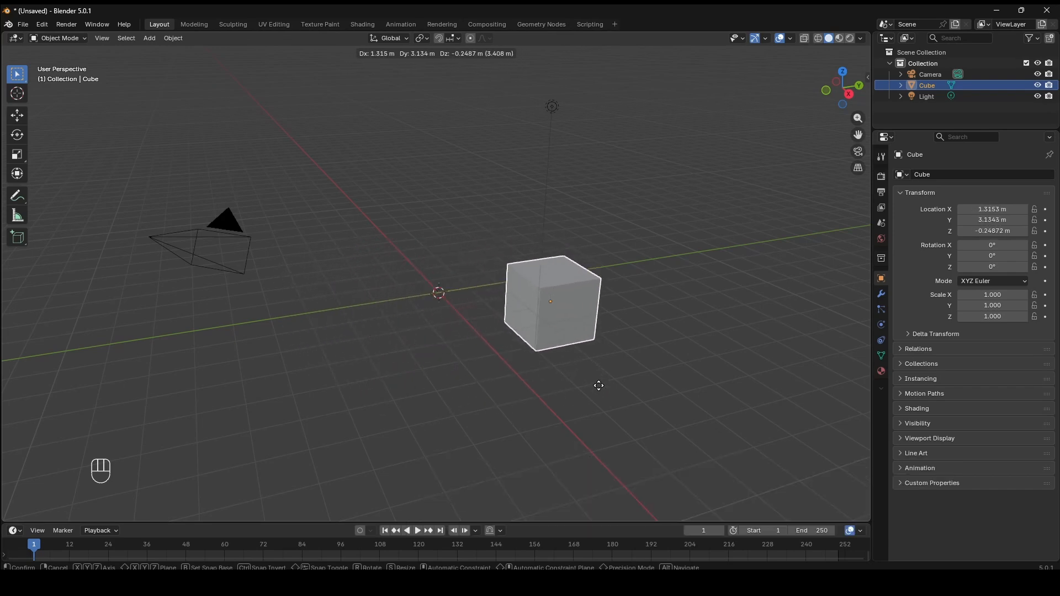
click(586, 398)
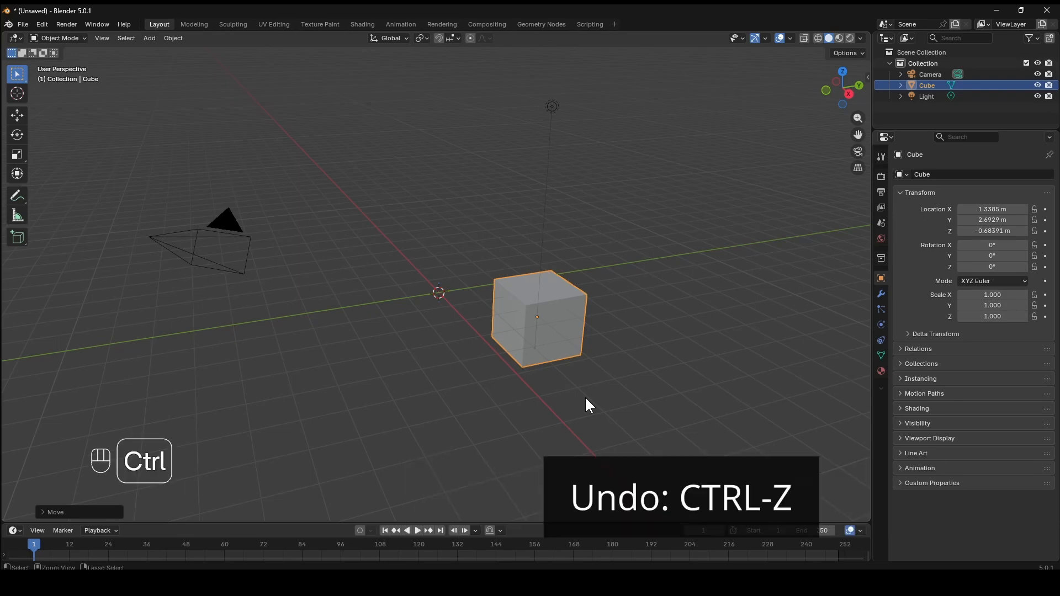
key(ctrl+z)
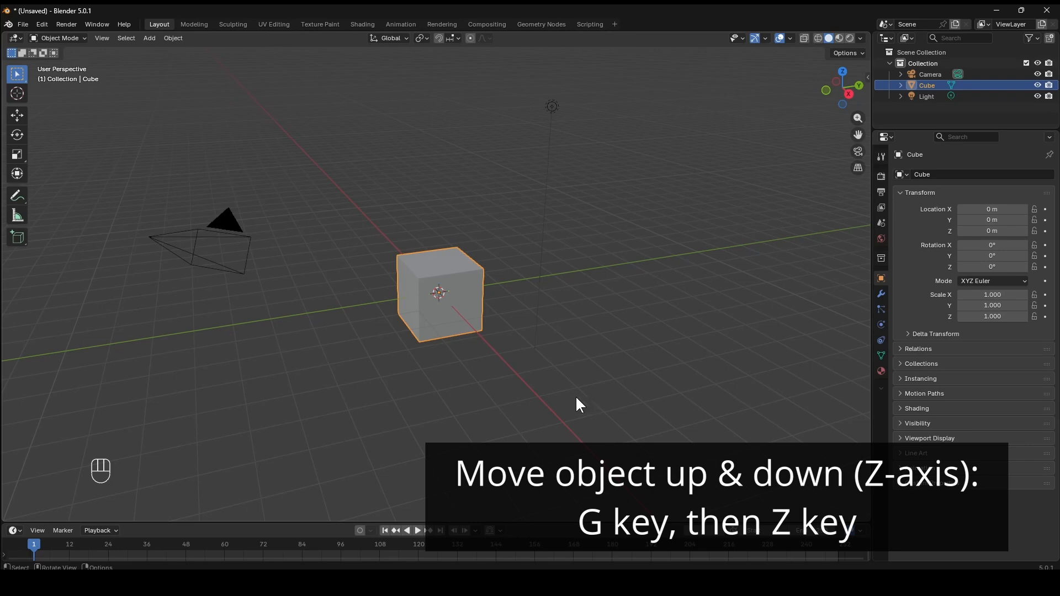
- Try moving the cube along the global Z, Y and X axes in turn, reverting each move
key(g)
key(z)
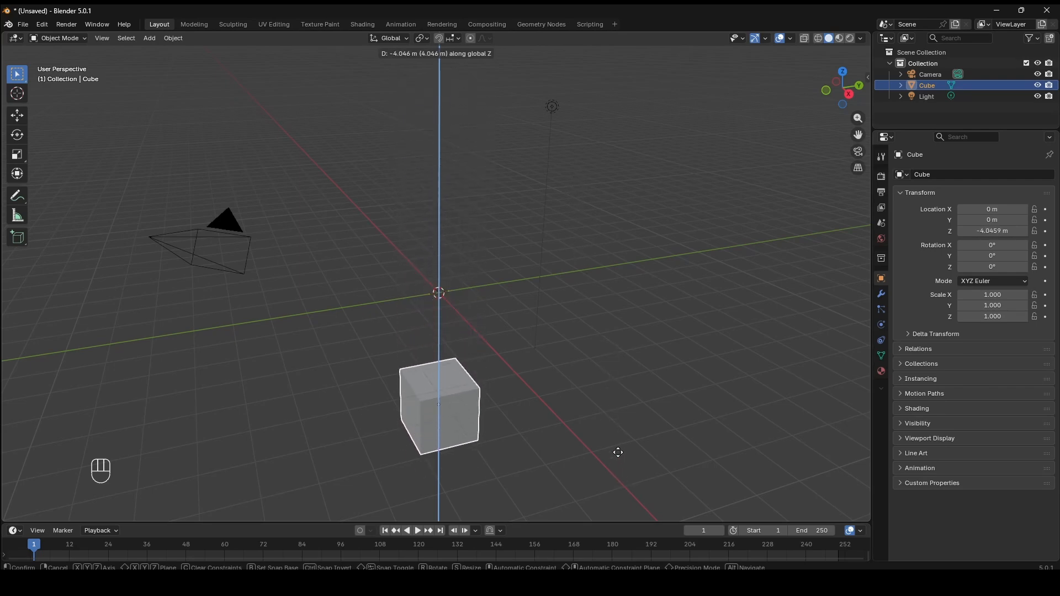
right_click(605, 309)
key(g)
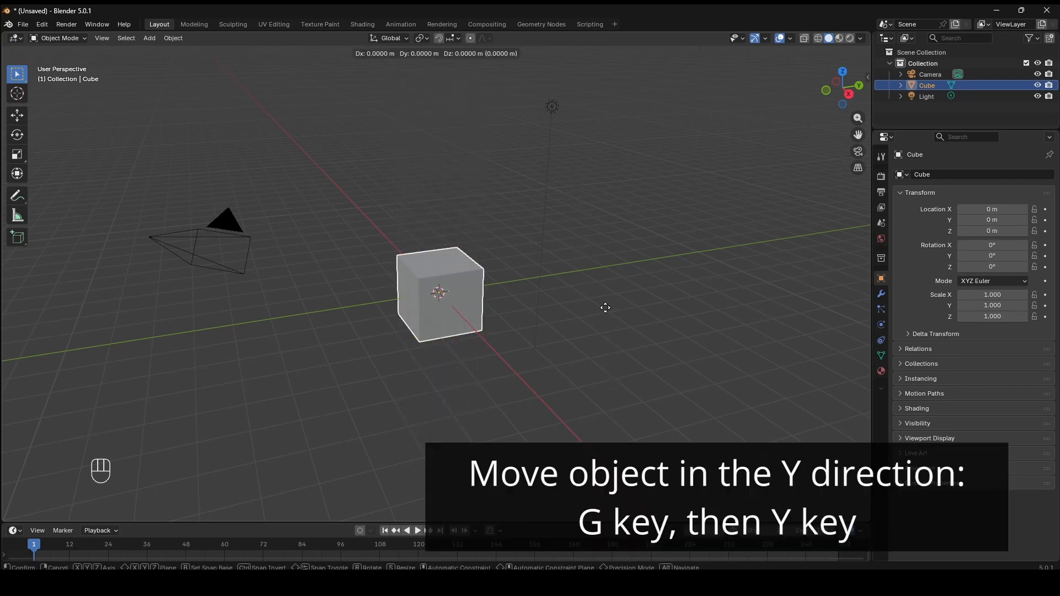
key(y)
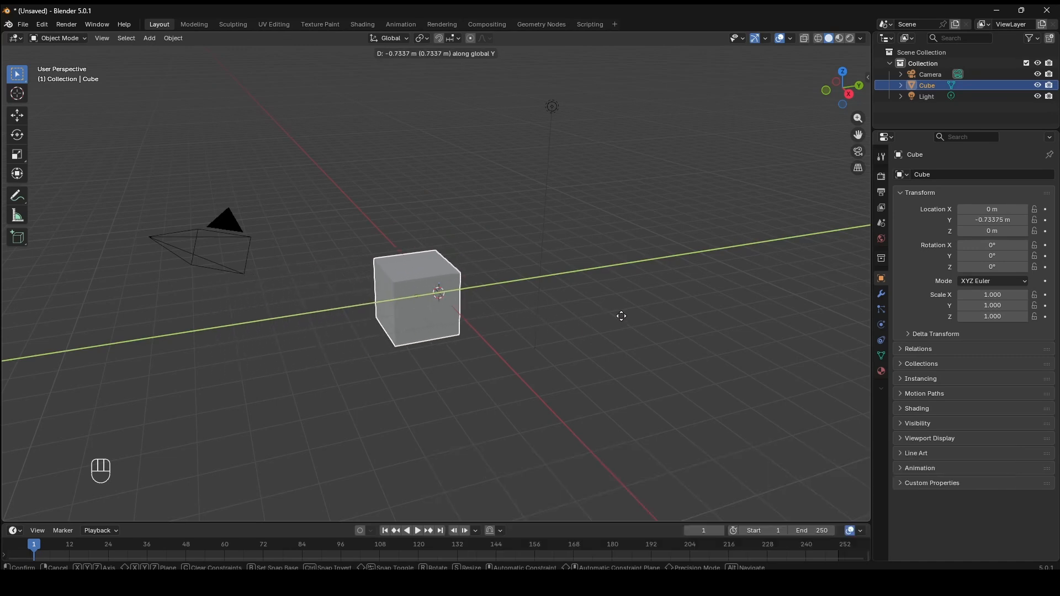
right_click(563, 295)
key(g)
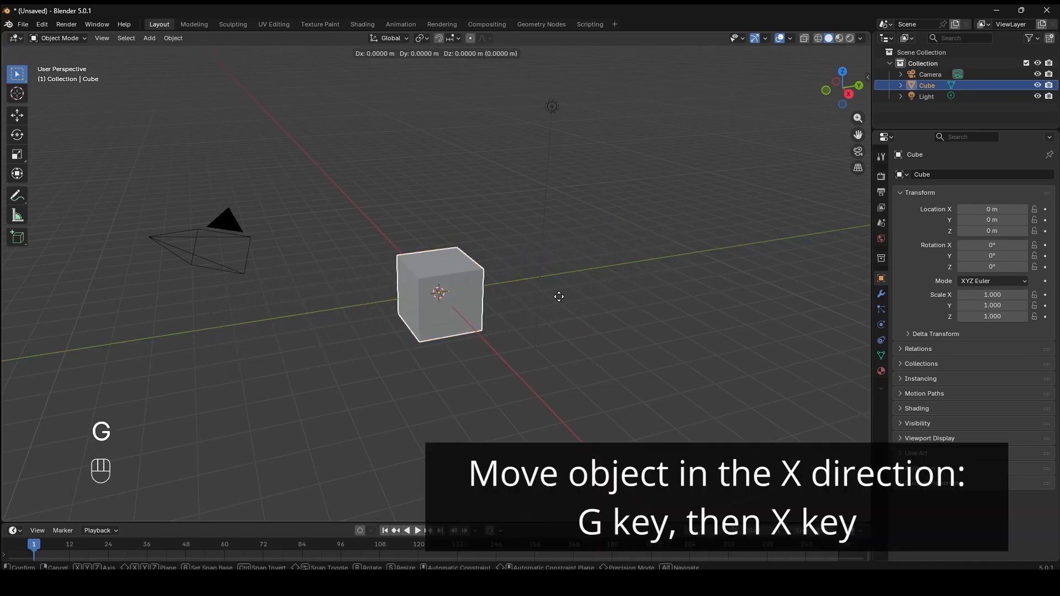
key(x)
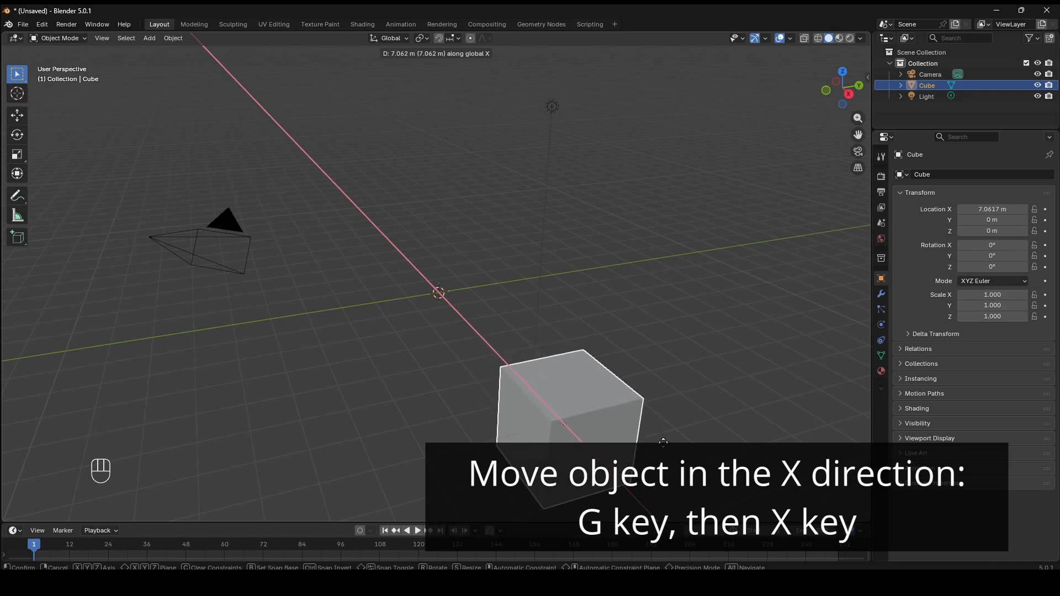
click(627, 381)
key(ctrl+z)
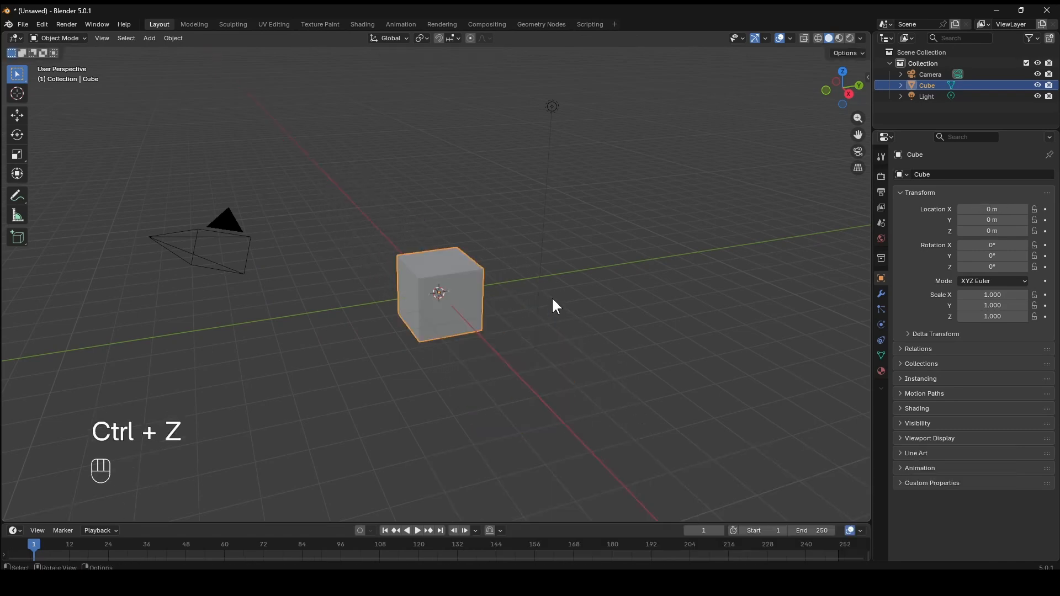
- Keep the cube in Object Mode and stretch it along the global X axis to a scale of about 7.08
click(65, 37)
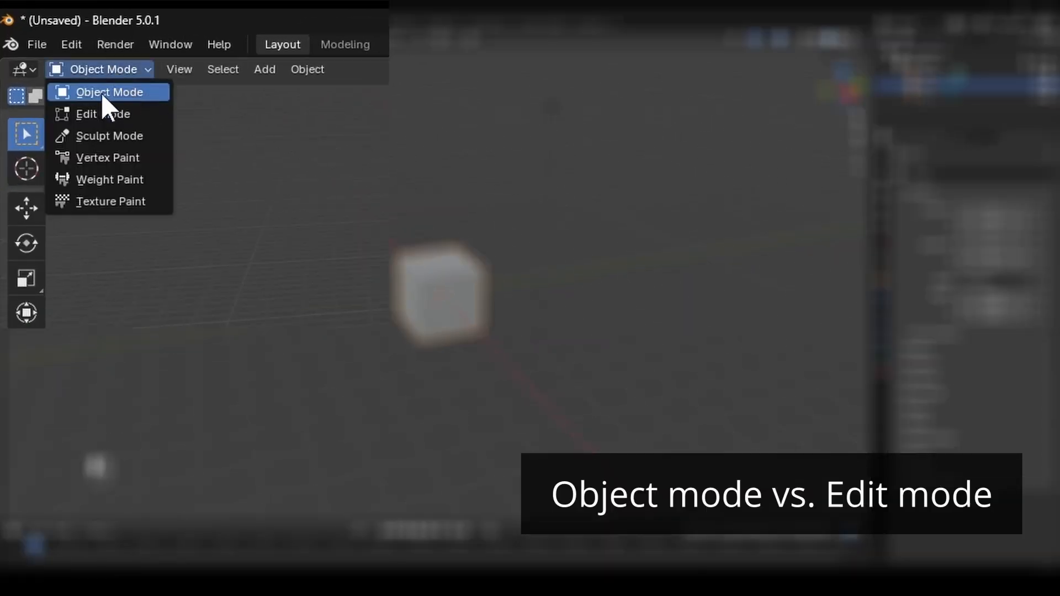
click(137, 95)
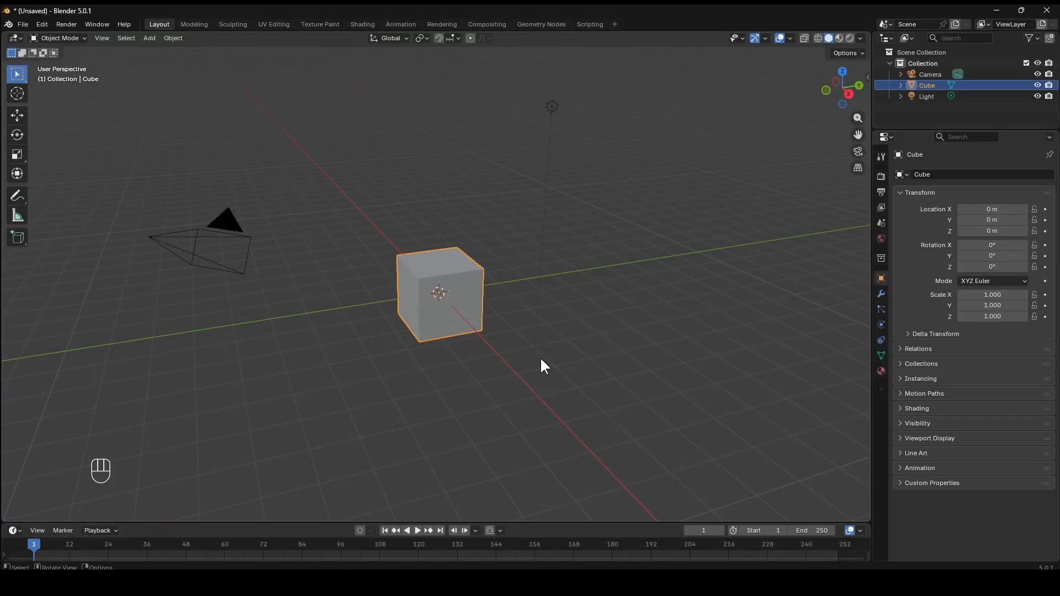
key(s)
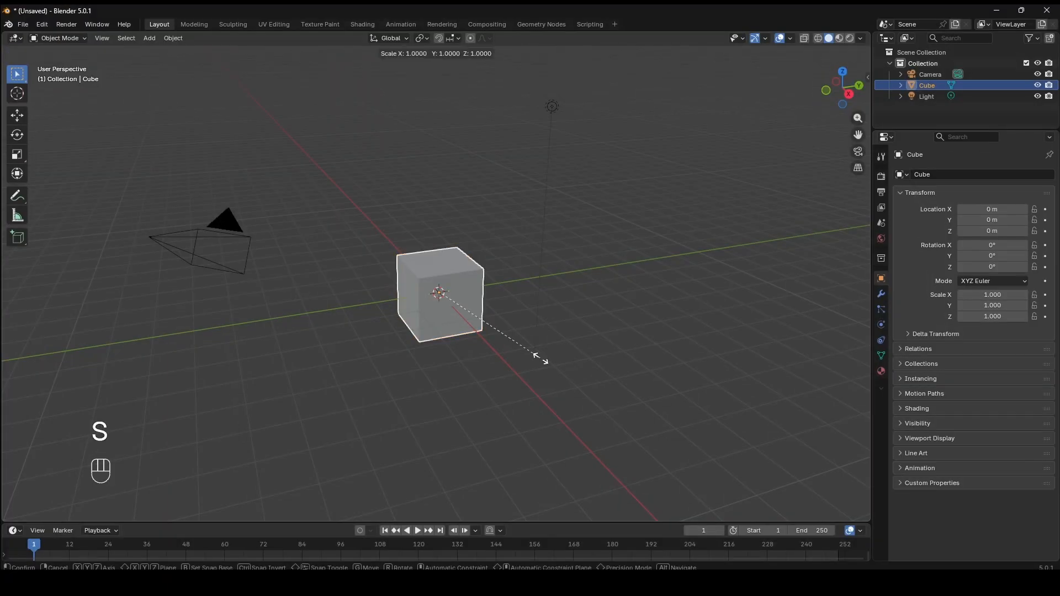
key(x)
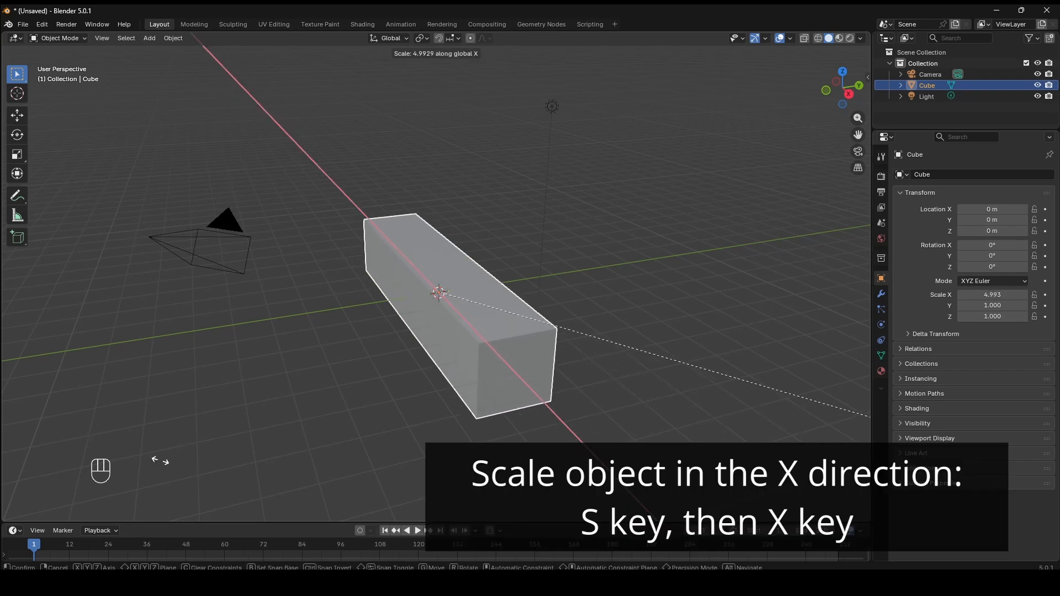
click(415, 458)
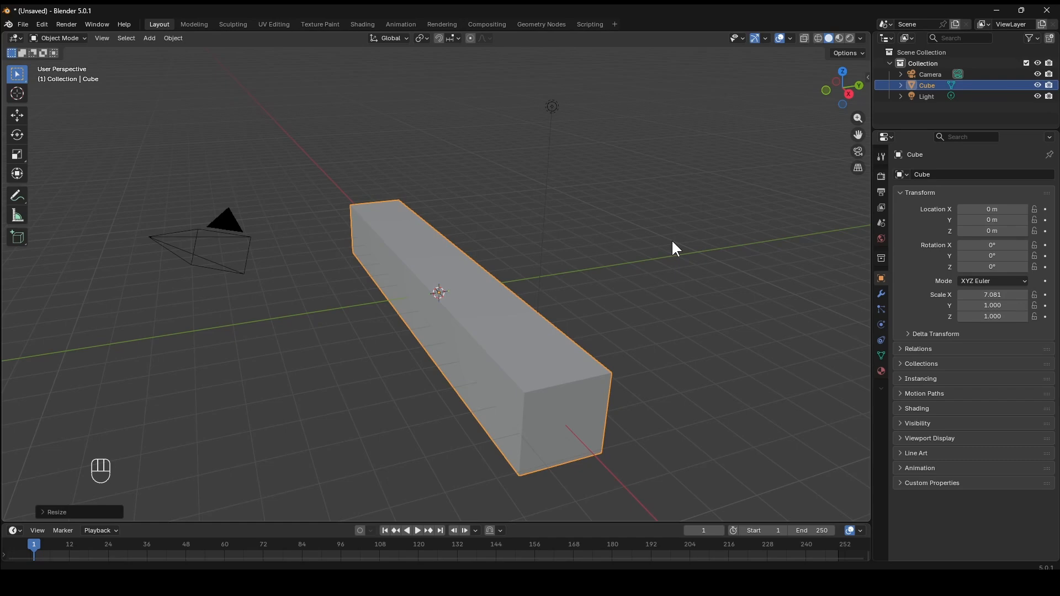
- Set the cube's X scale to exactly 20 and apply All Transforms to it
key(n)
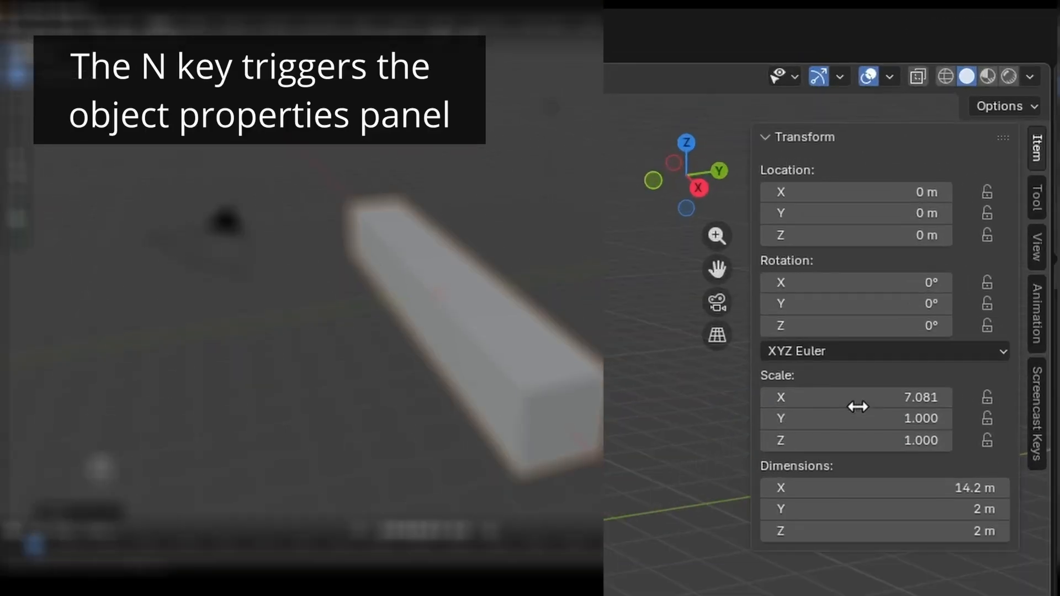
click(872, 398)
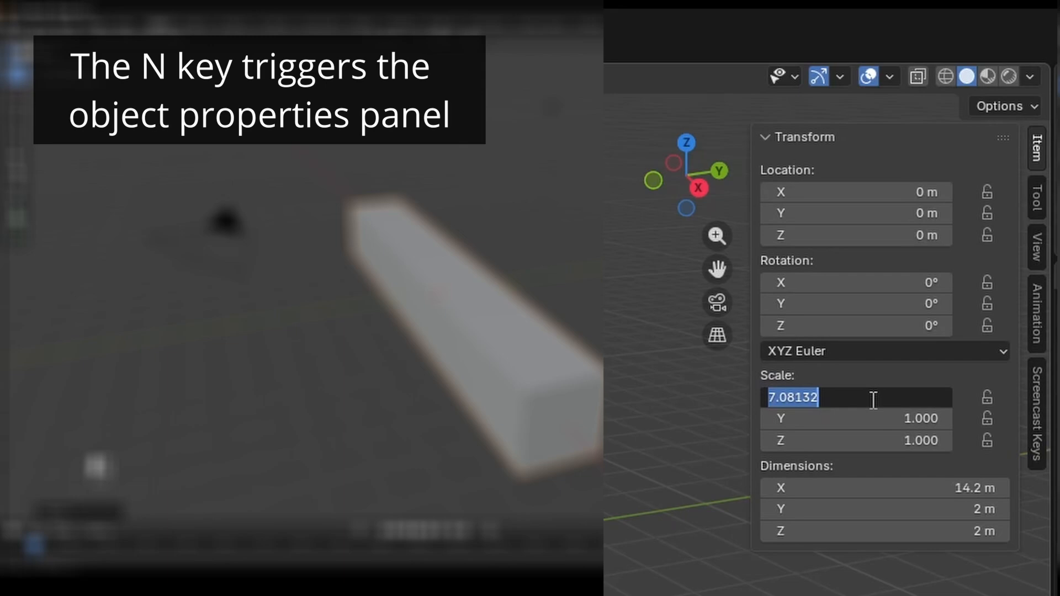
text(20)
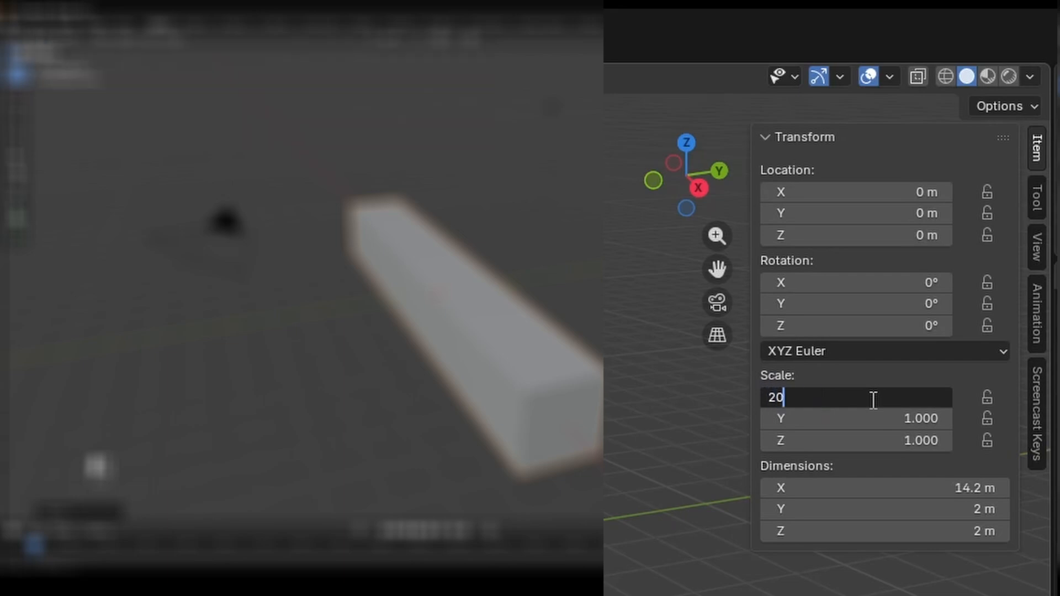
key(Return)
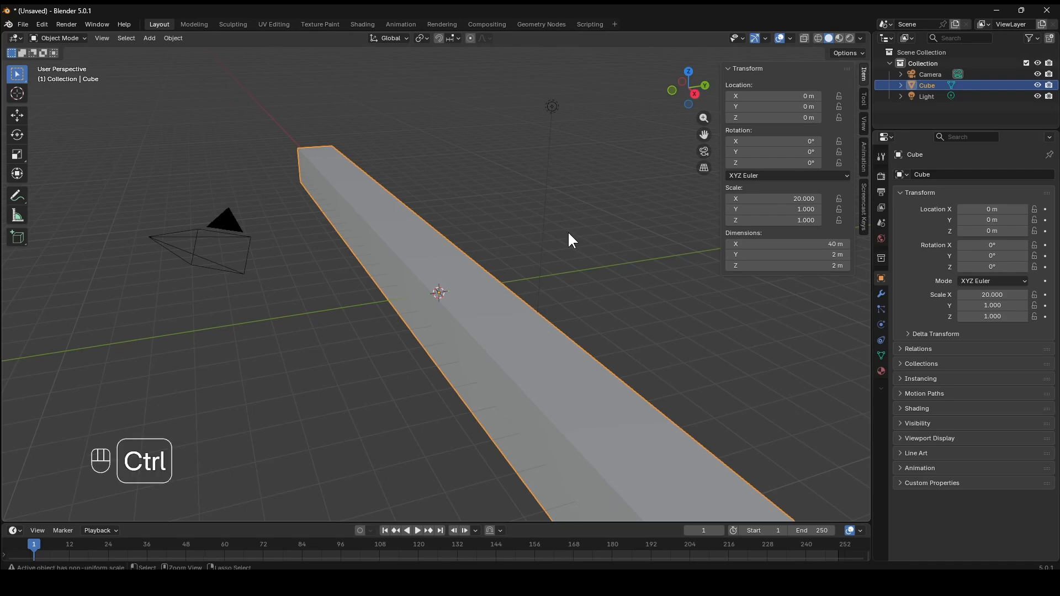
key(ctrl+a)
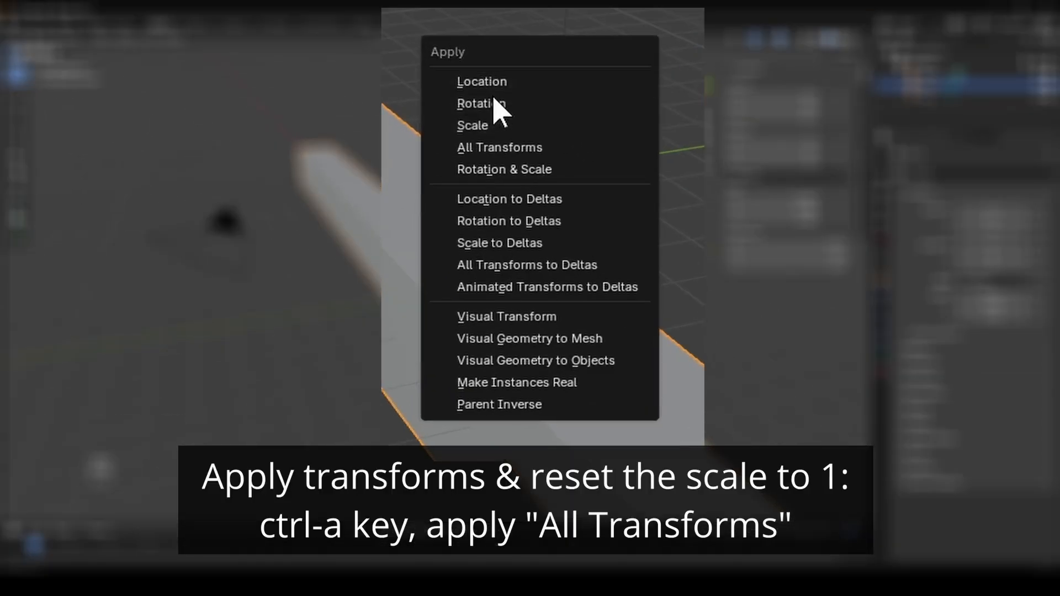
click(542, 148)
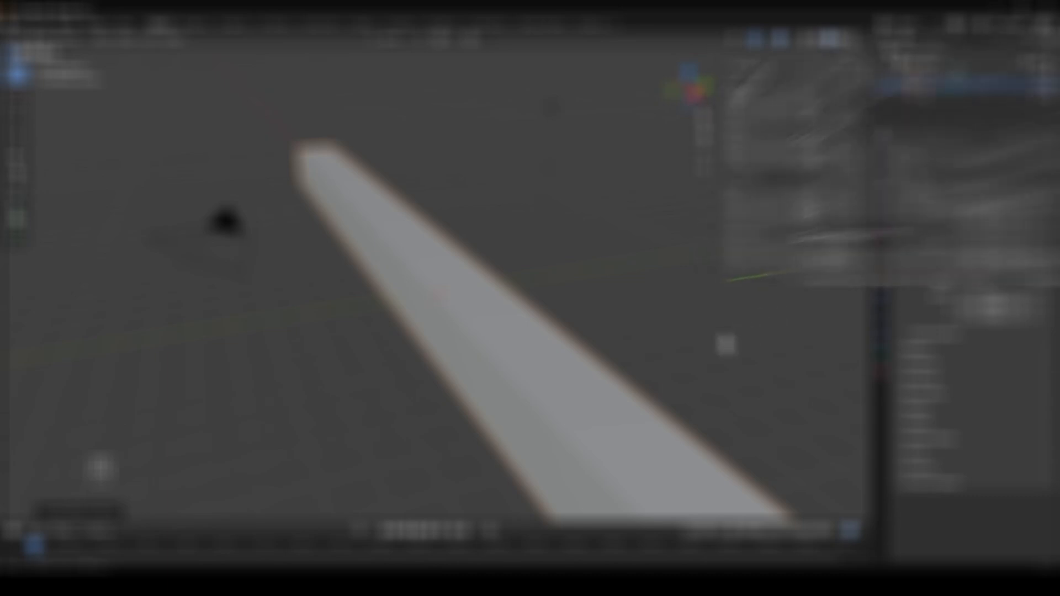
- Move the camera back along its local Z axis to about X 39.6, Y -37.3, Z 27.0 m while in camera view, and return to the user perspective
key(KP_0)
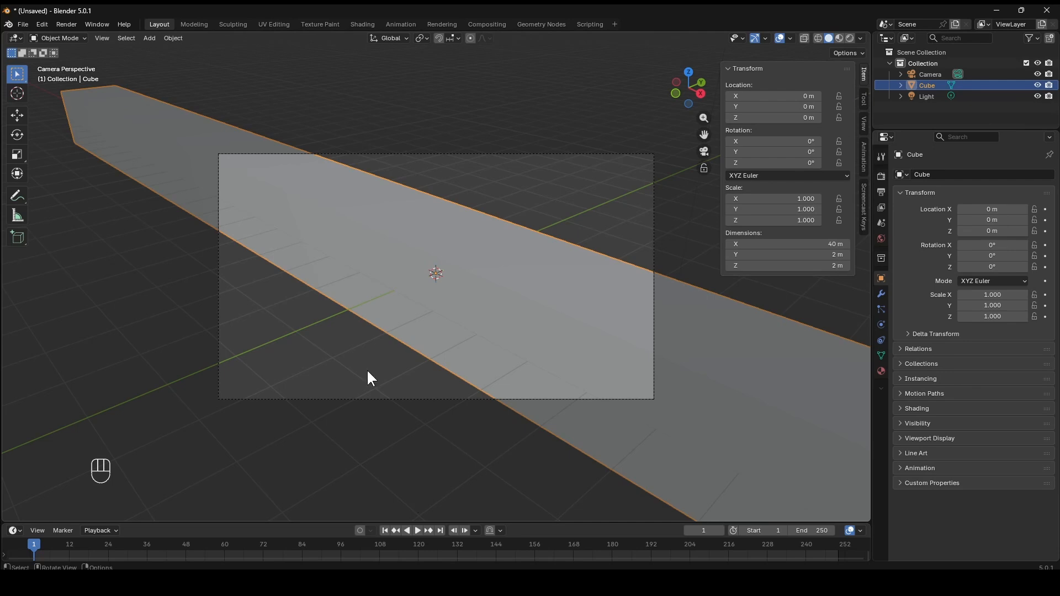
click(412, 155)
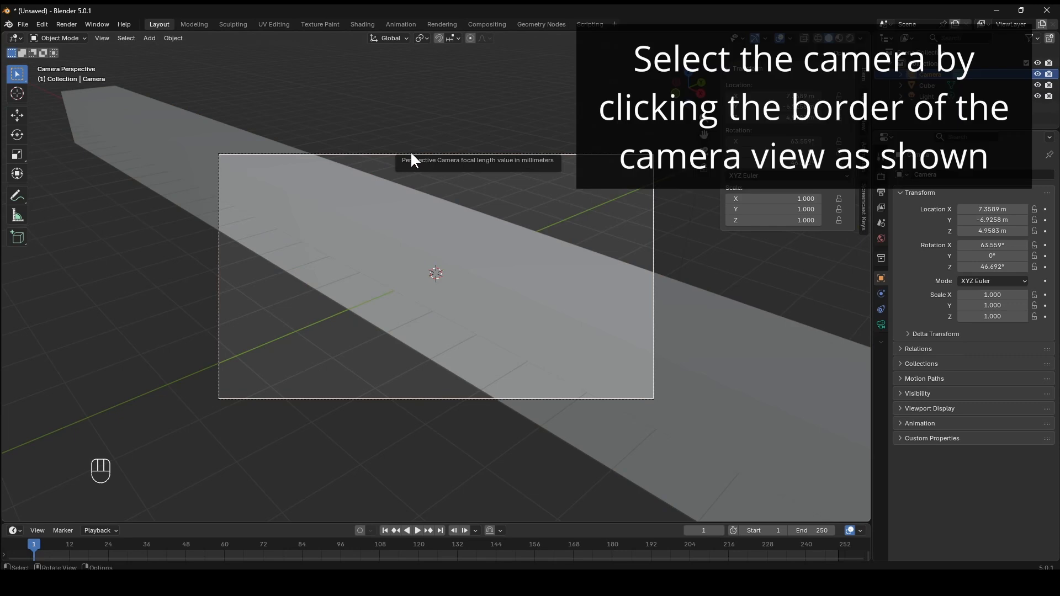
key(g)
key(z)
key(z)
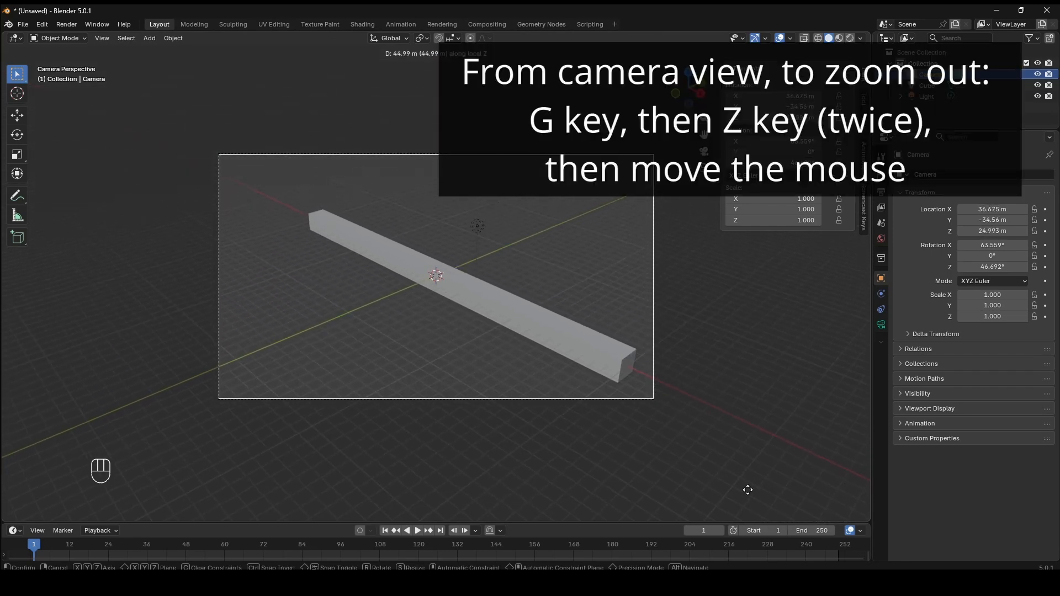
click(763, 506)
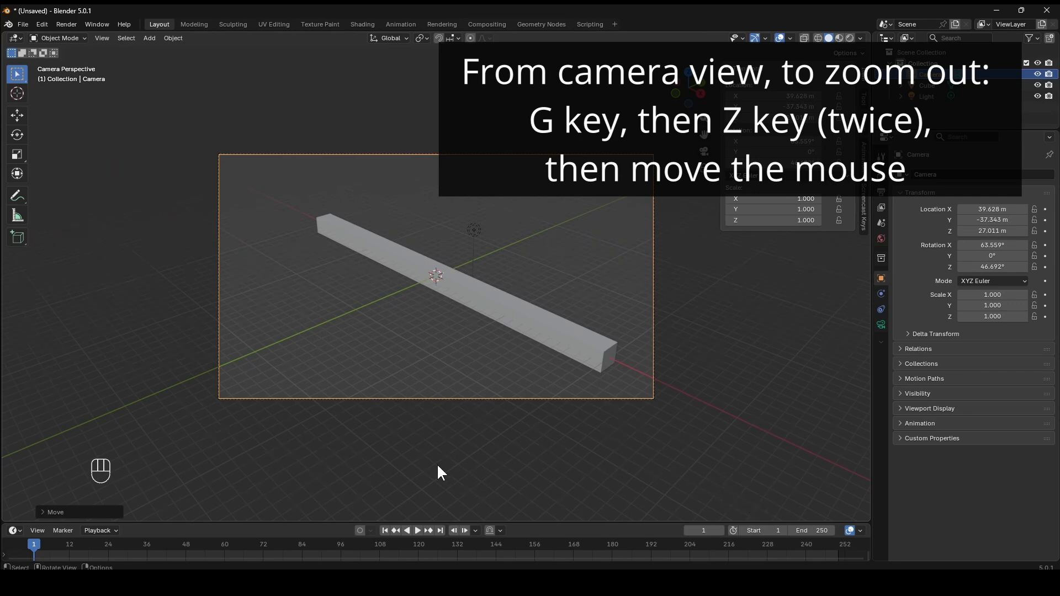
key(KP_0)
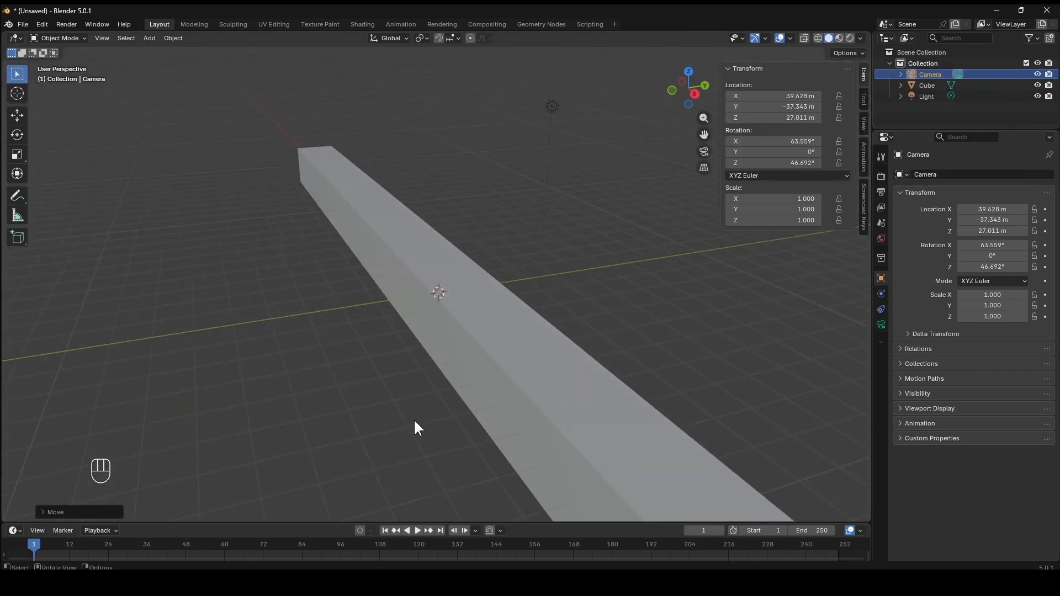
- Preview the long block in Rendered viewport shading and return the viewport to Solid shading
scroll(411, 401, down, 3)
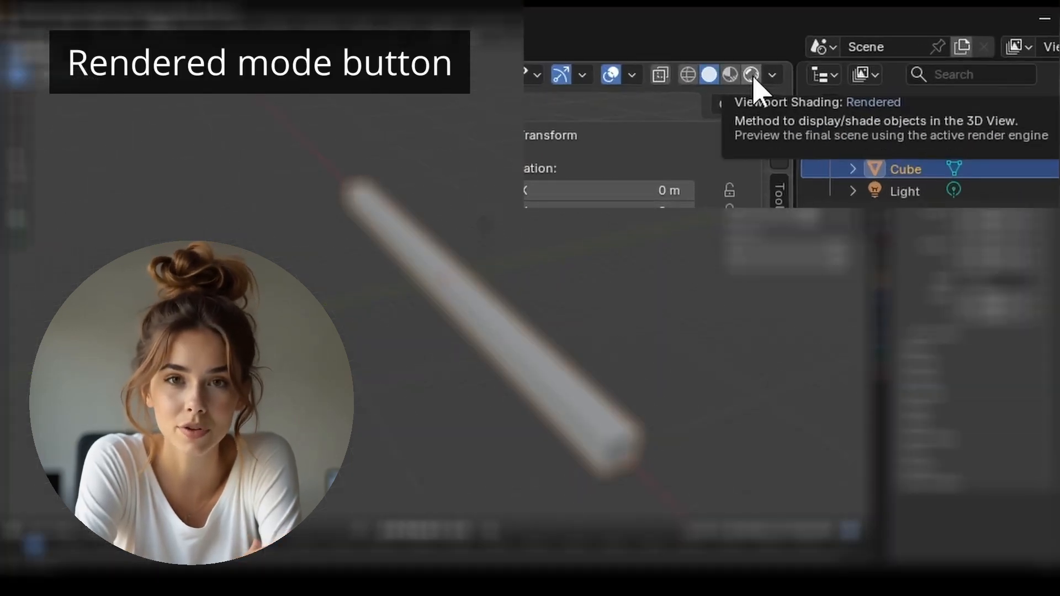
click(752, 75)
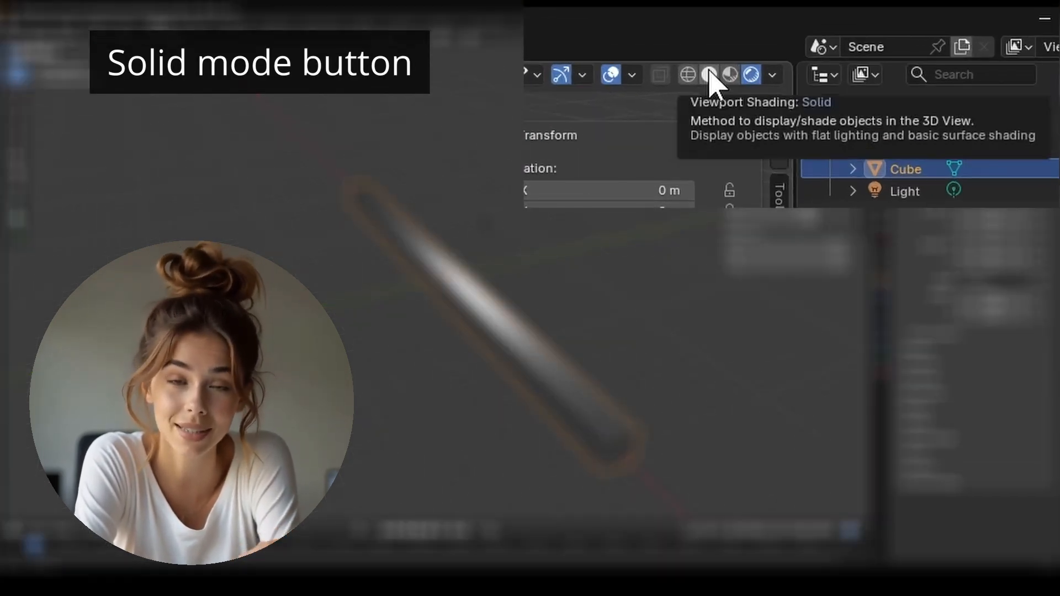
click(709, 74)
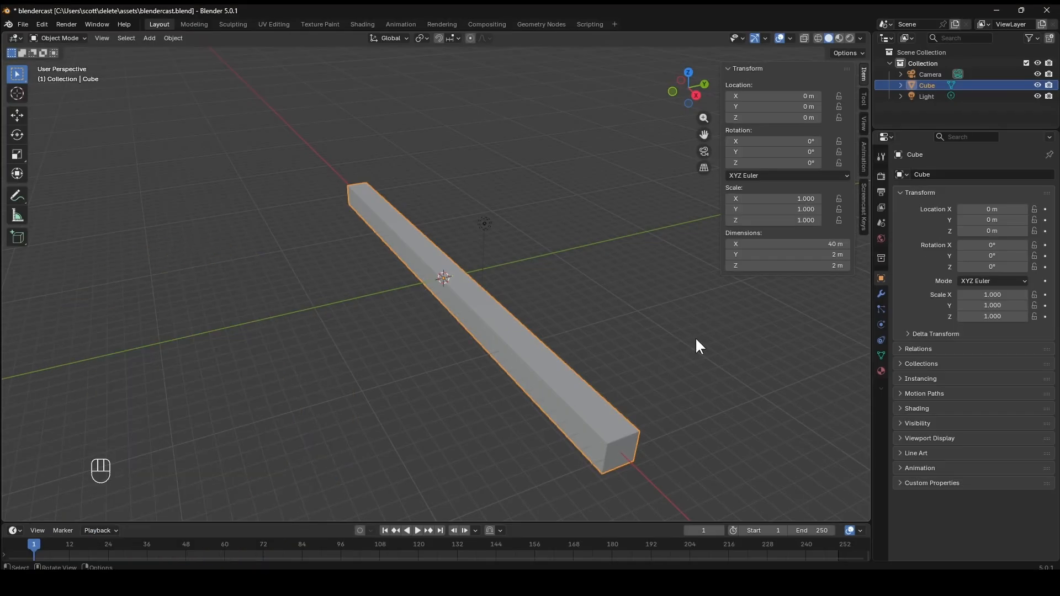
- Duplicate the light twice, placing the copies at about X -2.3, Y -6.6, Z 10.5 m and X 11.5, Y 10.2, Z 0.9 m
click(485, 226)
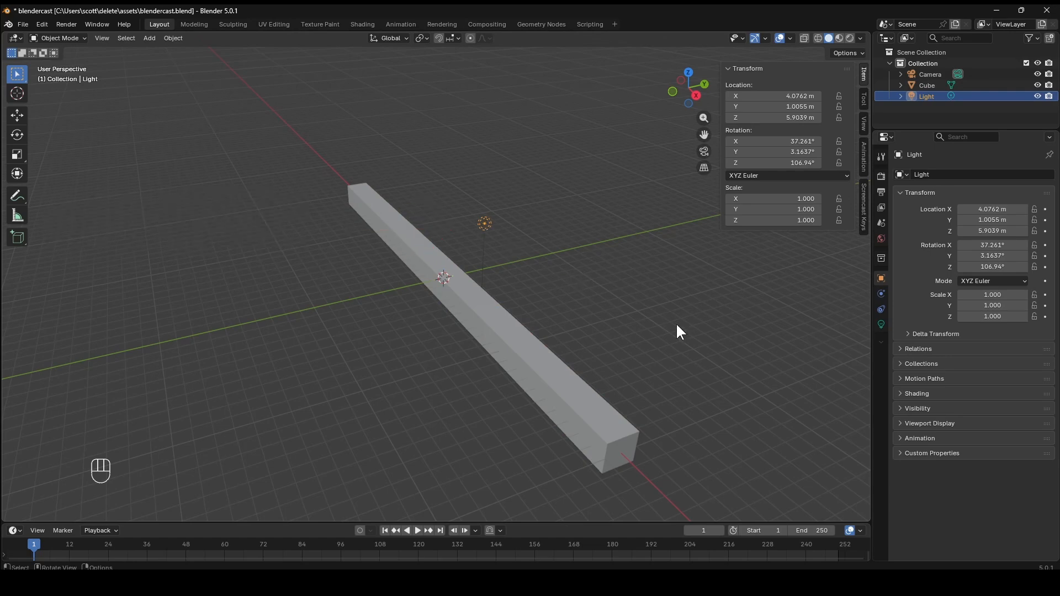
key(shift+d)
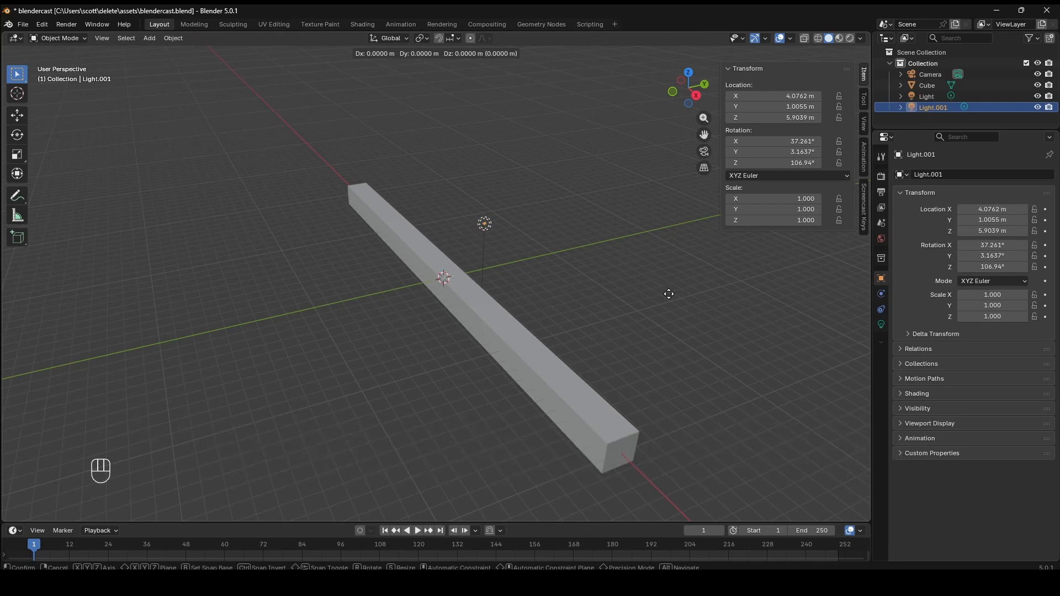
click(527, 218)
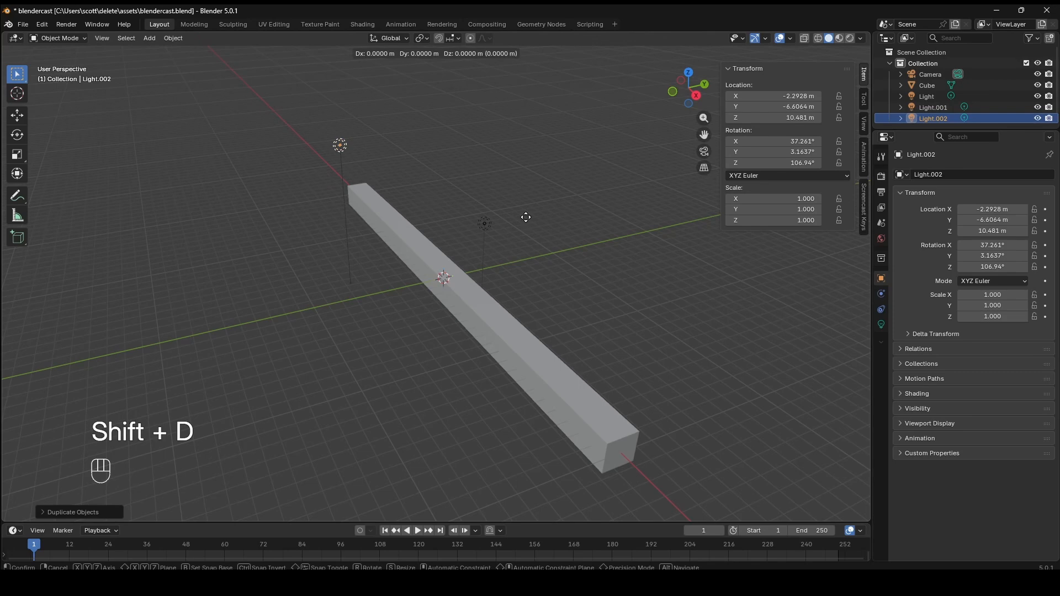
click(842, 380)
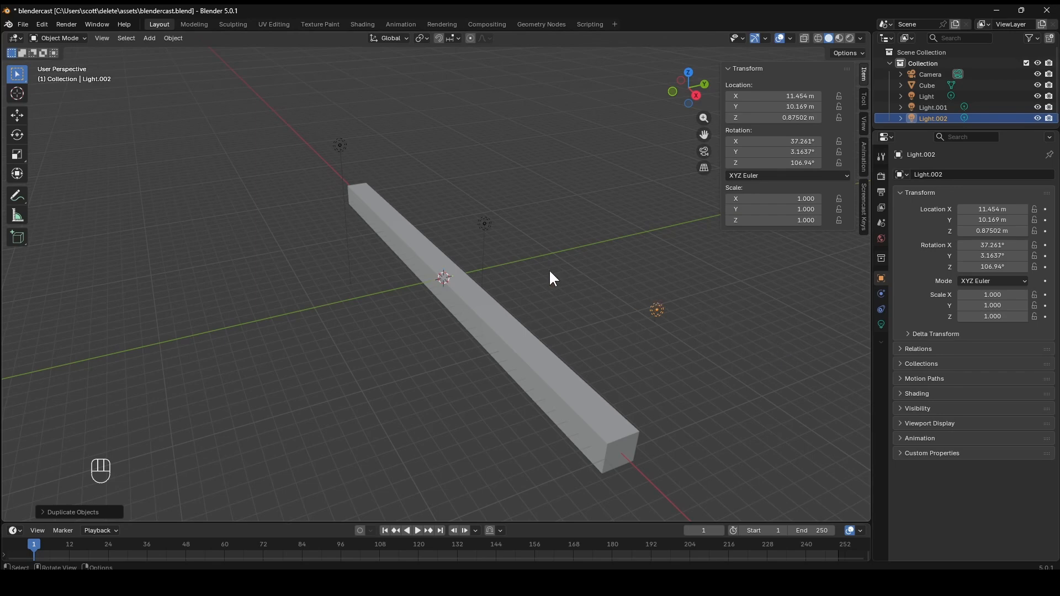
- In top view, move Light.001 to about X -16.2, Y -8.6 m, near the block's negative X end
key(grave)
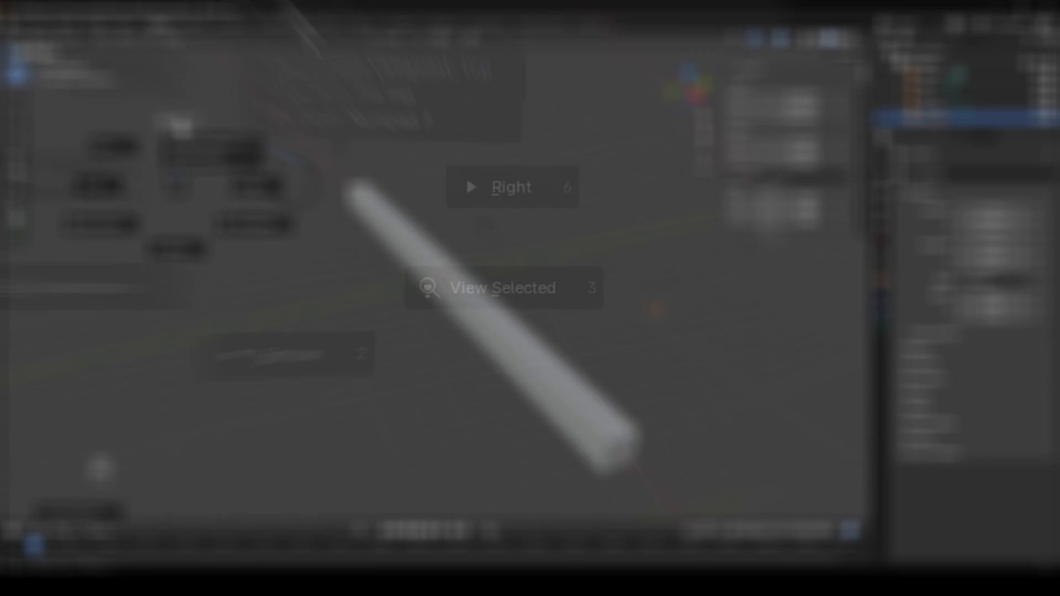
click(177, 121)
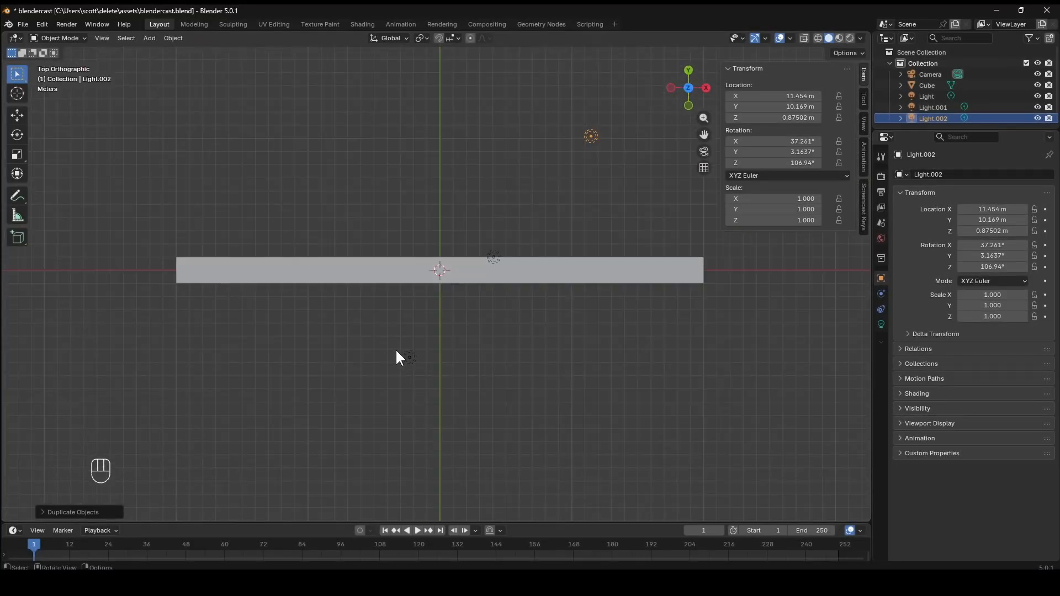
click(411, 359)
key(g)
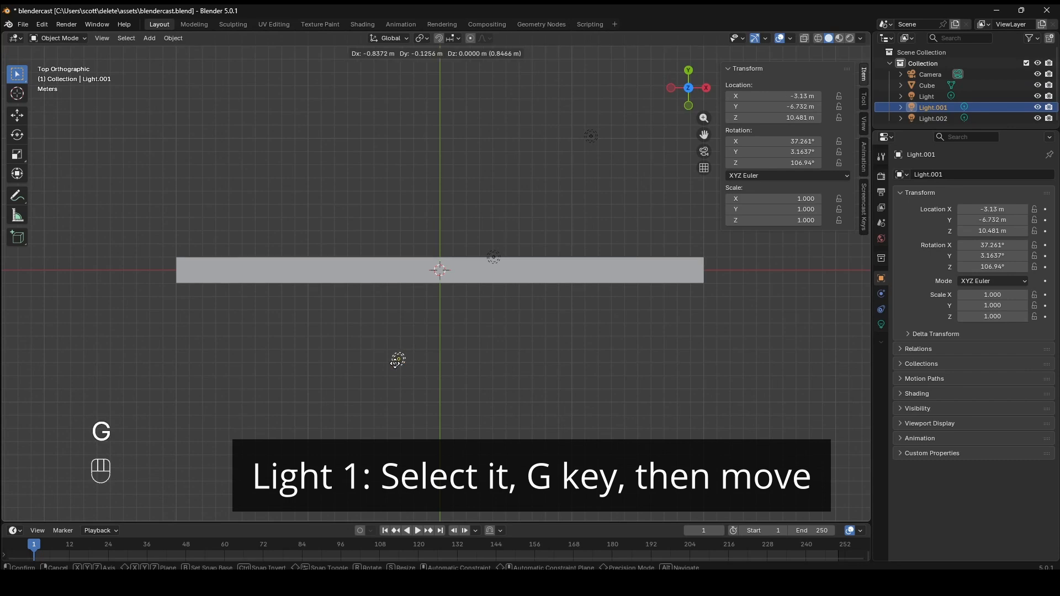
click(226, 384)
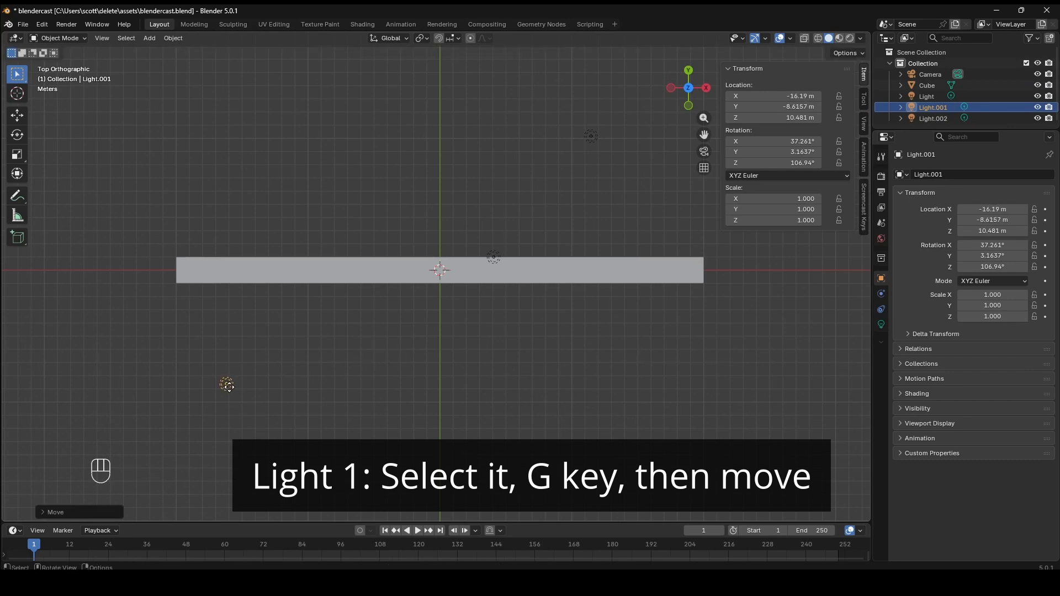
- Move the original Light to about X -12.9, Y 12.4 m, on the positive Y side of the block
click(493, 258)
key(g)
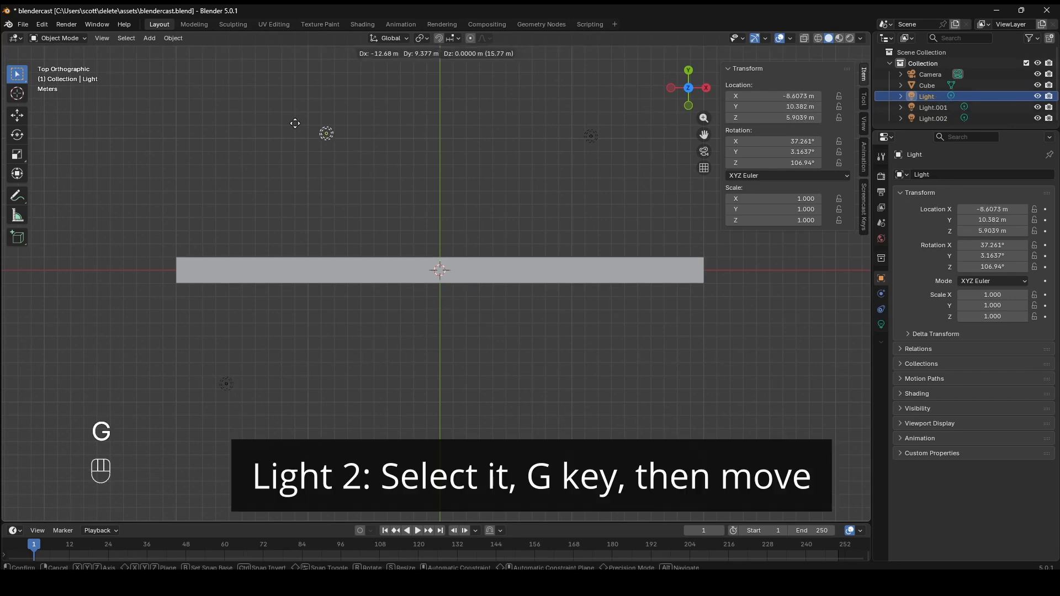
click(270, 106)
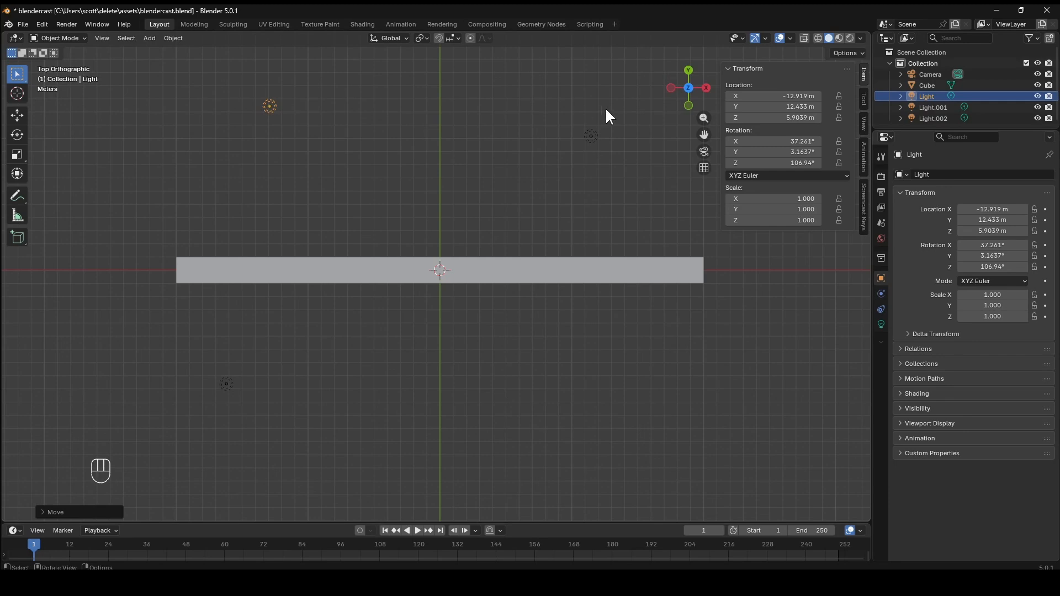
- Move Light.002 across the block to the negative Y side, near its positive X end
click(590, 136)
key(g)
key(g)
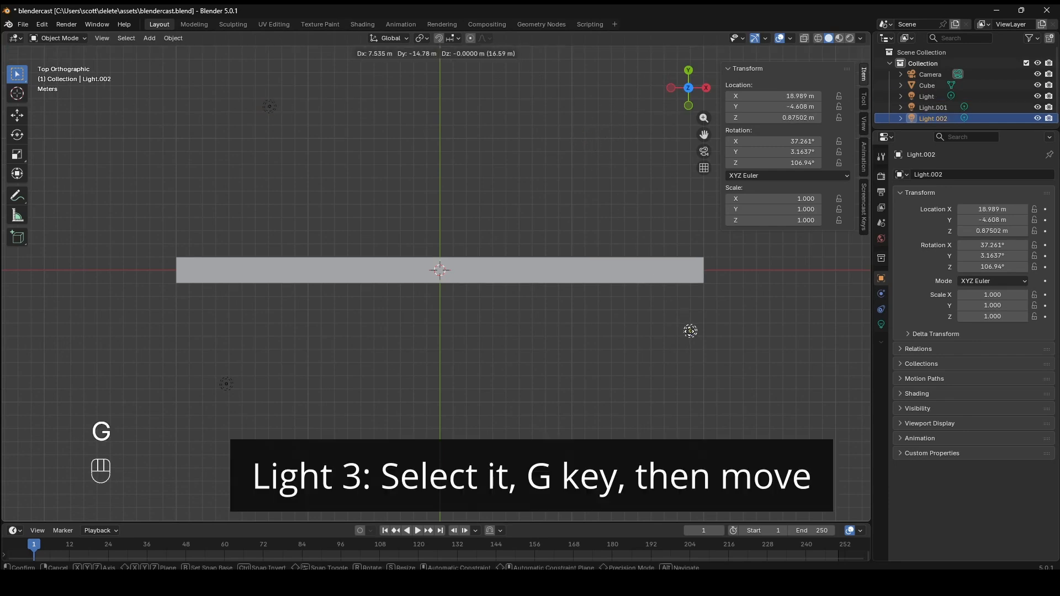
click(713, 371)
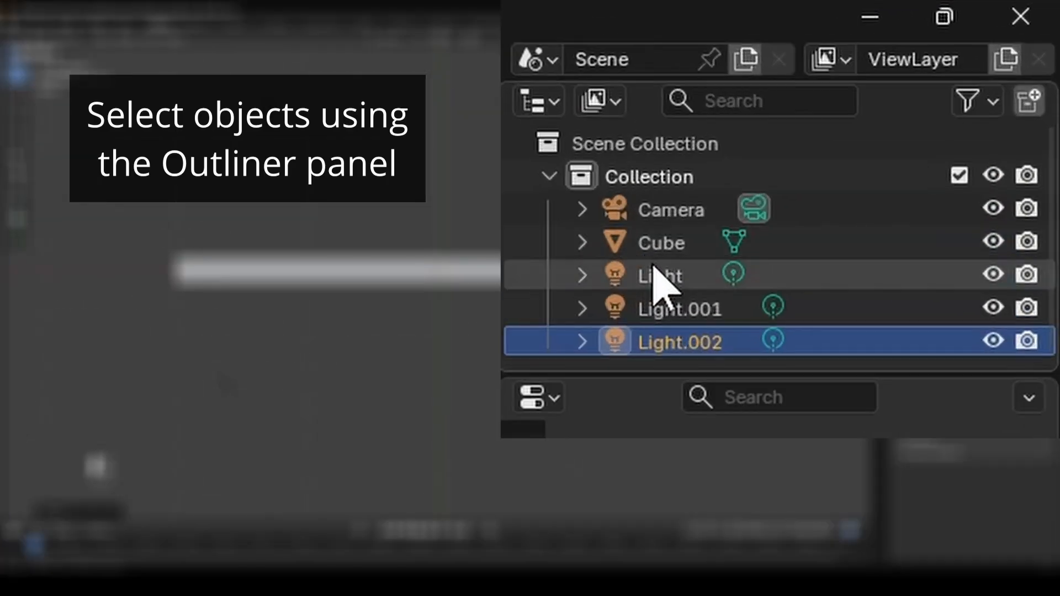
- Select the three lights one after another in the Outliner, ending with the original Light
click(926, 98)
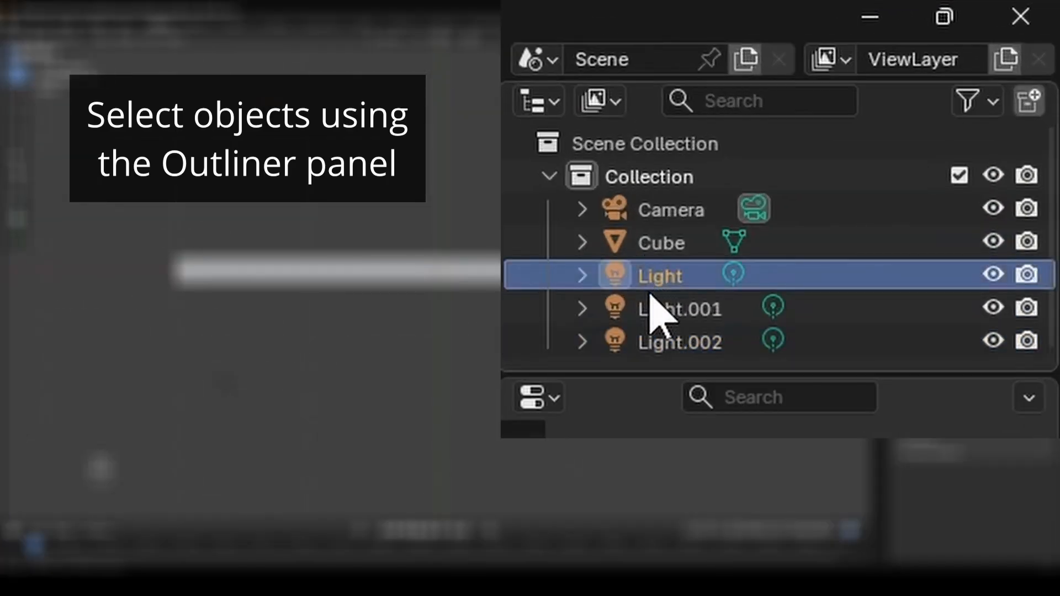
click(928, 108)
click(668, 344)
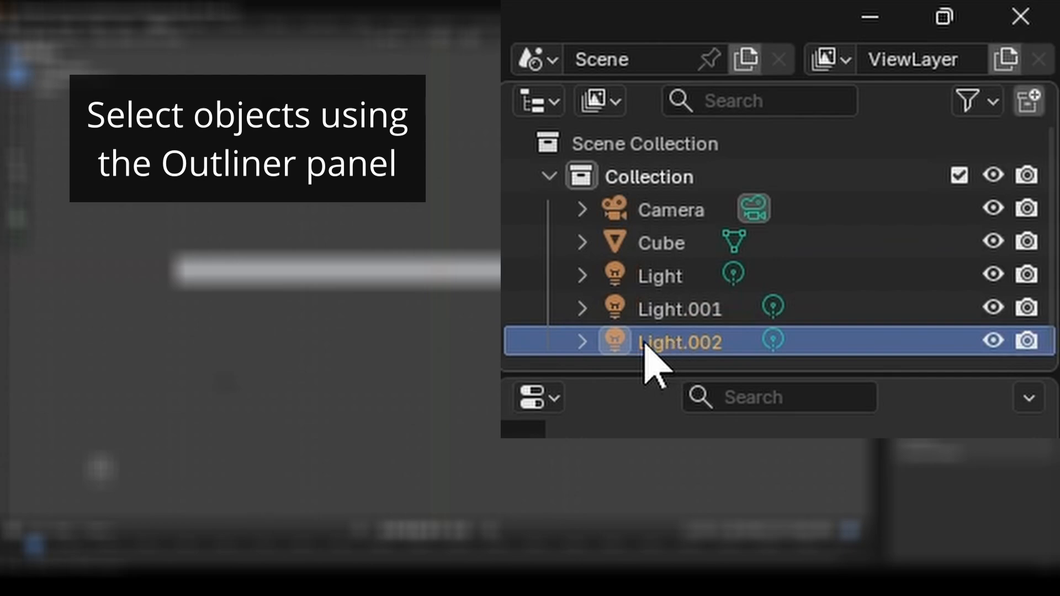
click(661, 277)
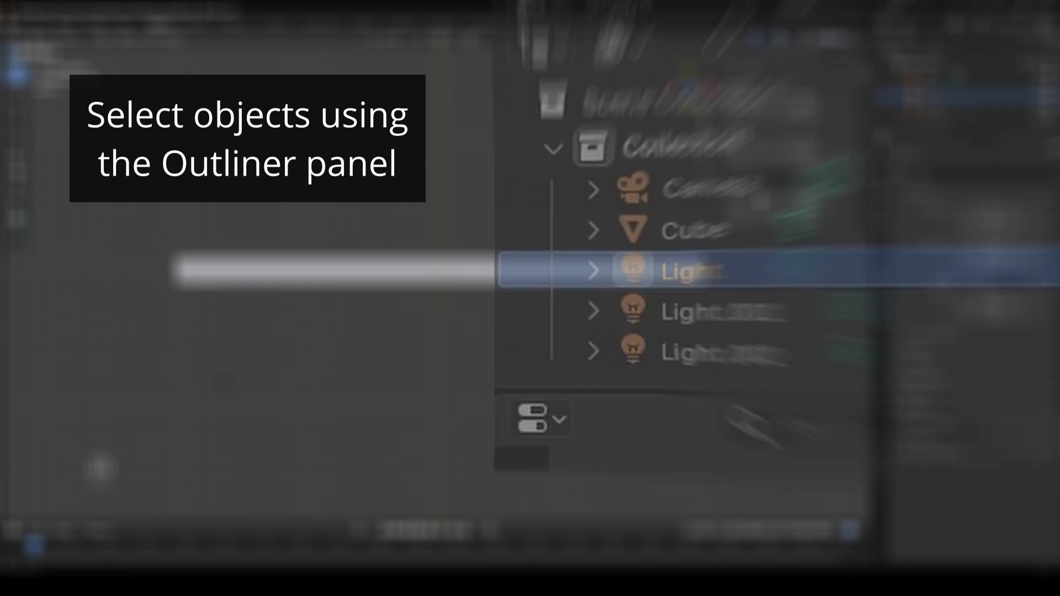
- In an angled perspective view, raise the original Light well above the positive Y side of the block
middle_drag(599, 373, 555, 269)
scroll(503, 203, down, 3)
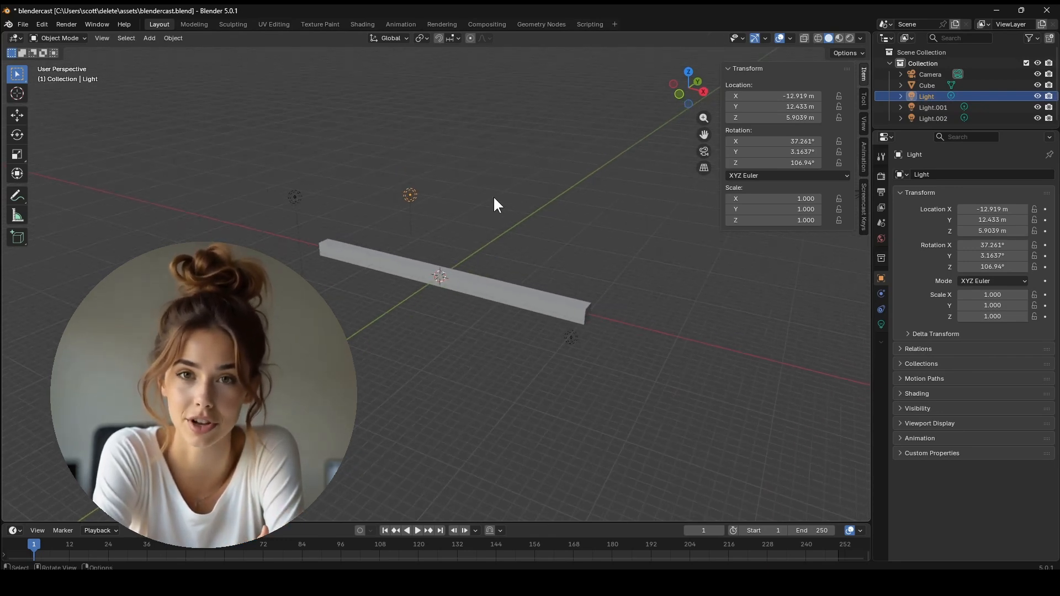
key(g)
click(463, 118)
- Move Light.001 farther away from the block's negative X end
click(295, 196)
key(g)
click(249, 195)
- Raise Light.002 above the block's level and reposition it on the negative Y side near the positive X end
click(571, 337)
key(g)
click(558, 225)
middle_drag(558, 225, 547, 255)
key(g)
click(515, 301)
- Seen from above, move the original Light to about X -3.2, Y 21.1, Z 16.2 m
middle_drag(596, 321, 557, 394)
click(646, 217)
key(g)
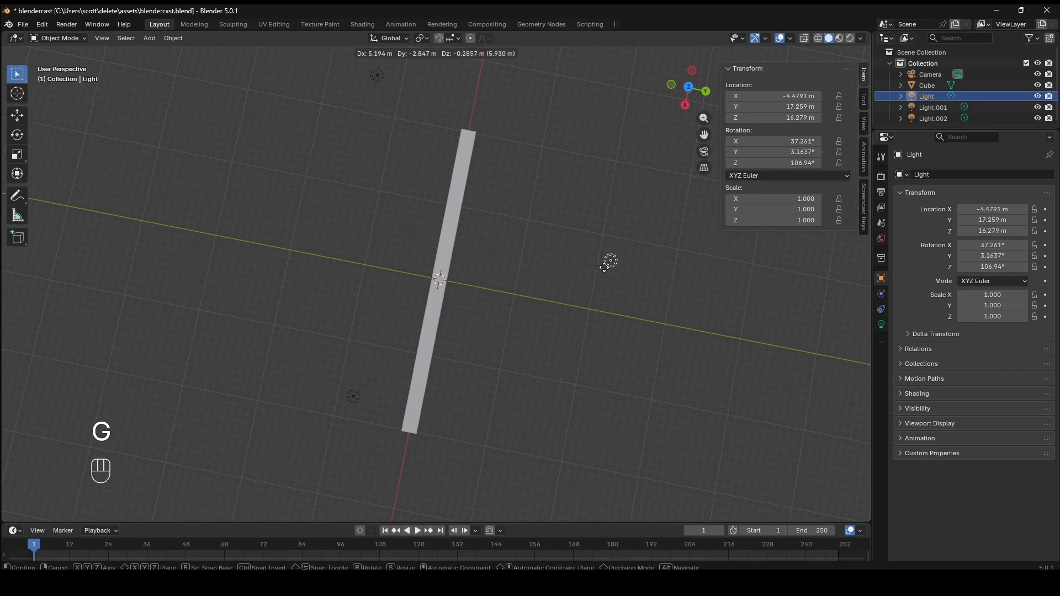
click(647, 293)
middle_drag(634, 353, 686, 274)
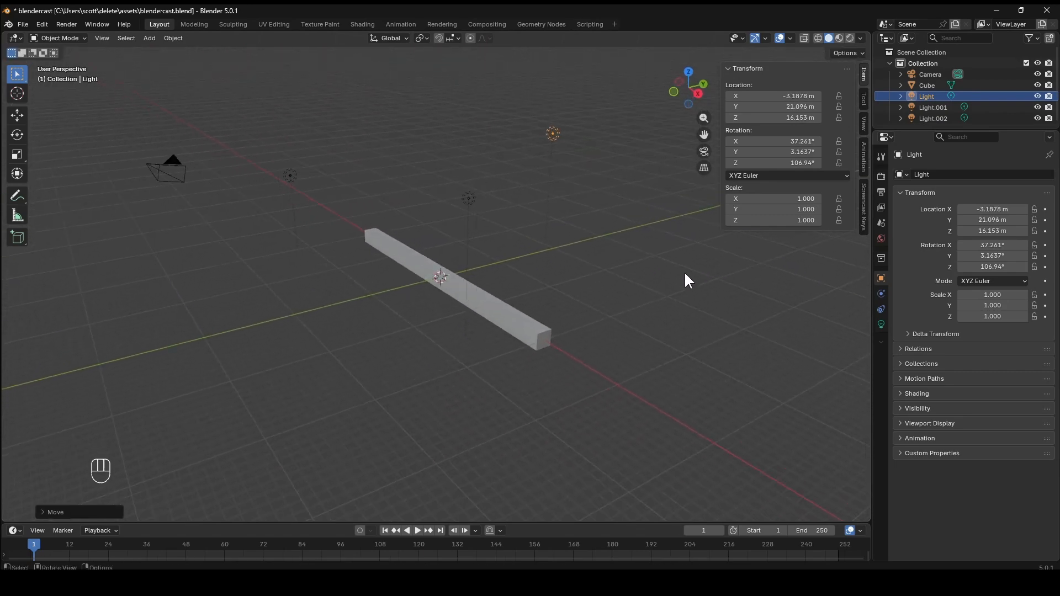
- Change the original Light to an Area light with Size X and Y of 3 m
click(882, 323)
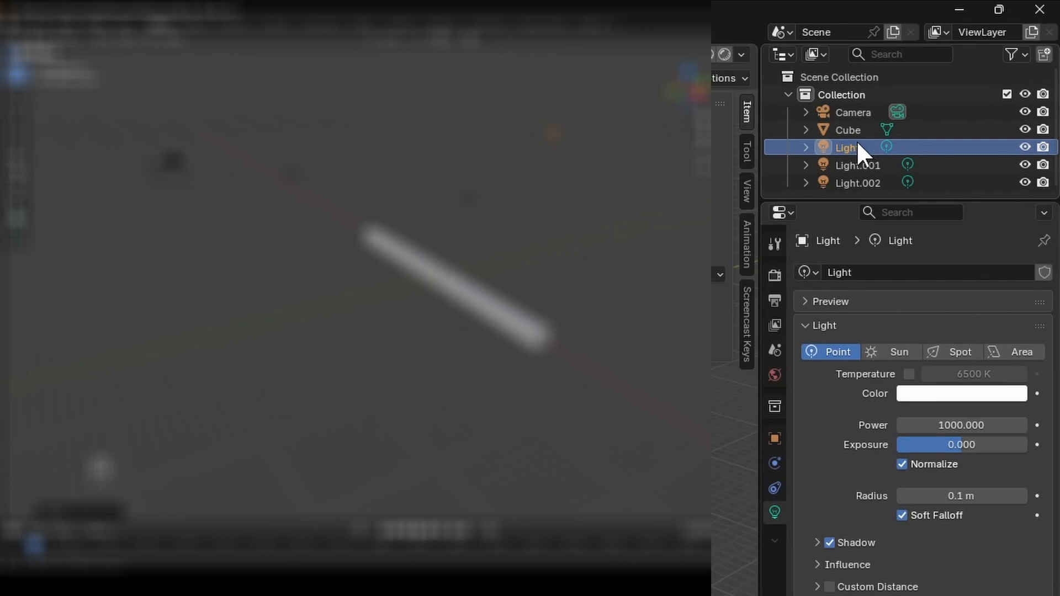
click(1013, 351)
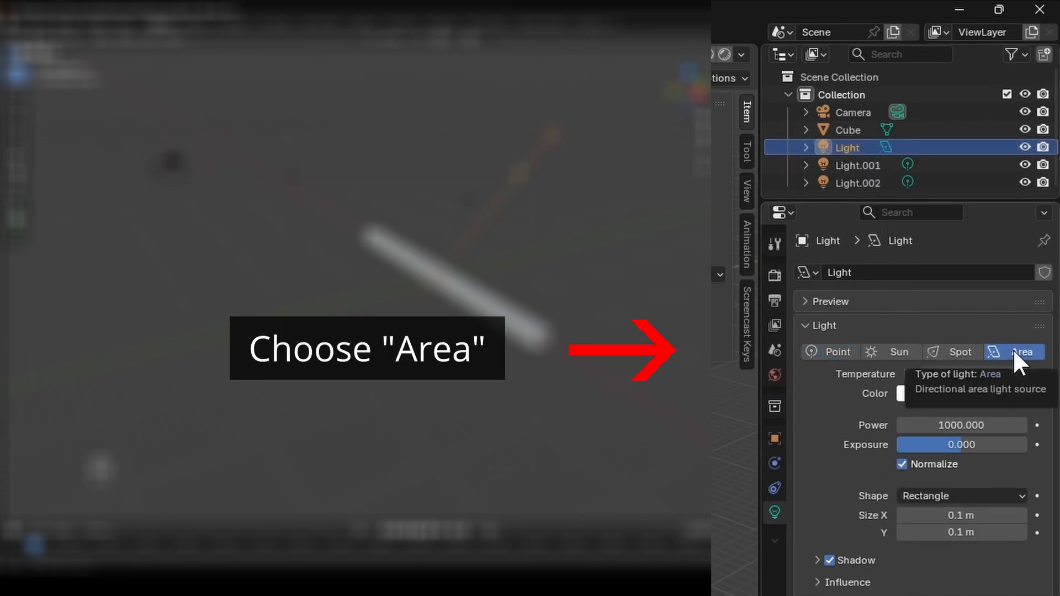
click(967, 516)
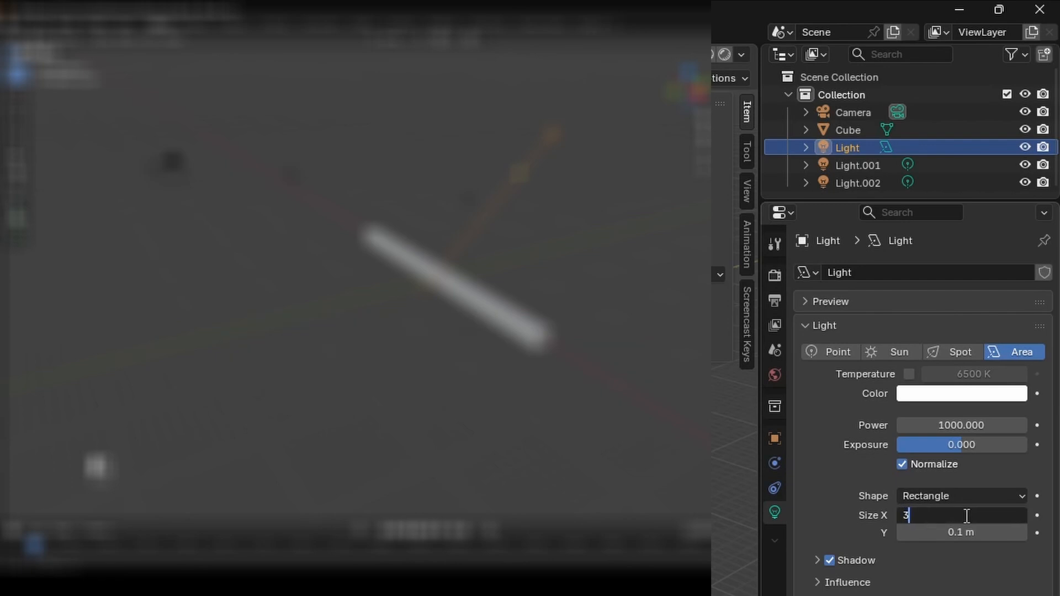
text(3)
click(963, 533)
text(3)
key(Return)
- Set the original Light's power to 5000
click(974, 427)
text(5000)
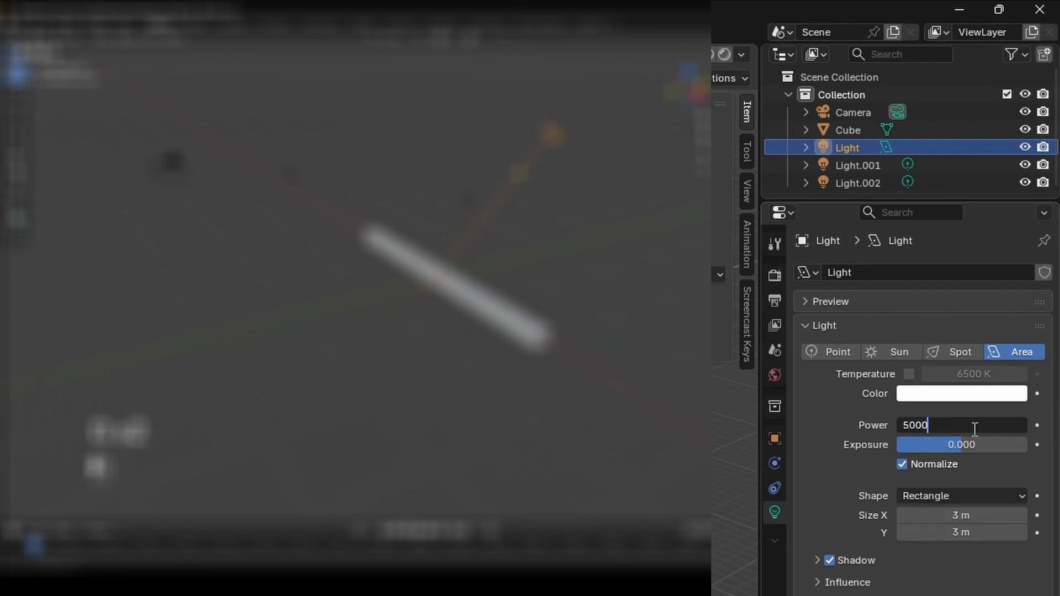
key(Return)
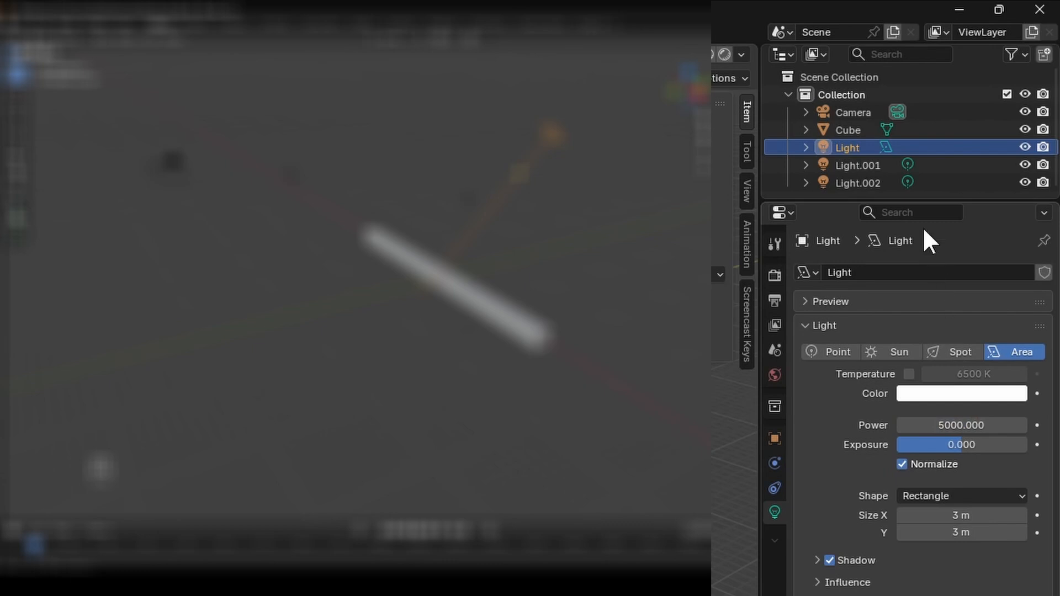
- Change Light.001 to an Area light with Size X and Y of 3 m
click(858, 165)
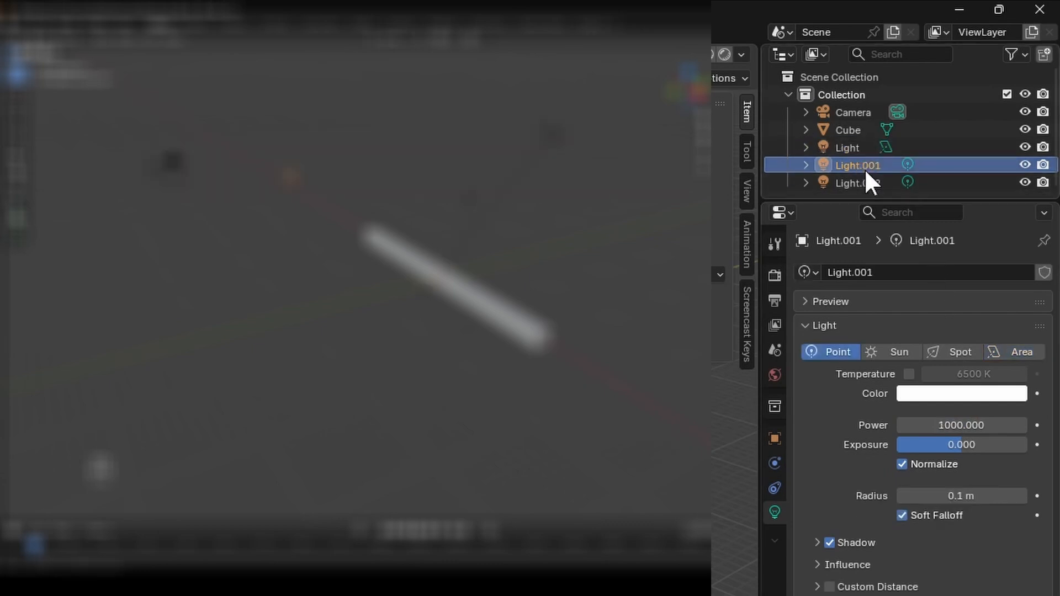
click(1016, 356)
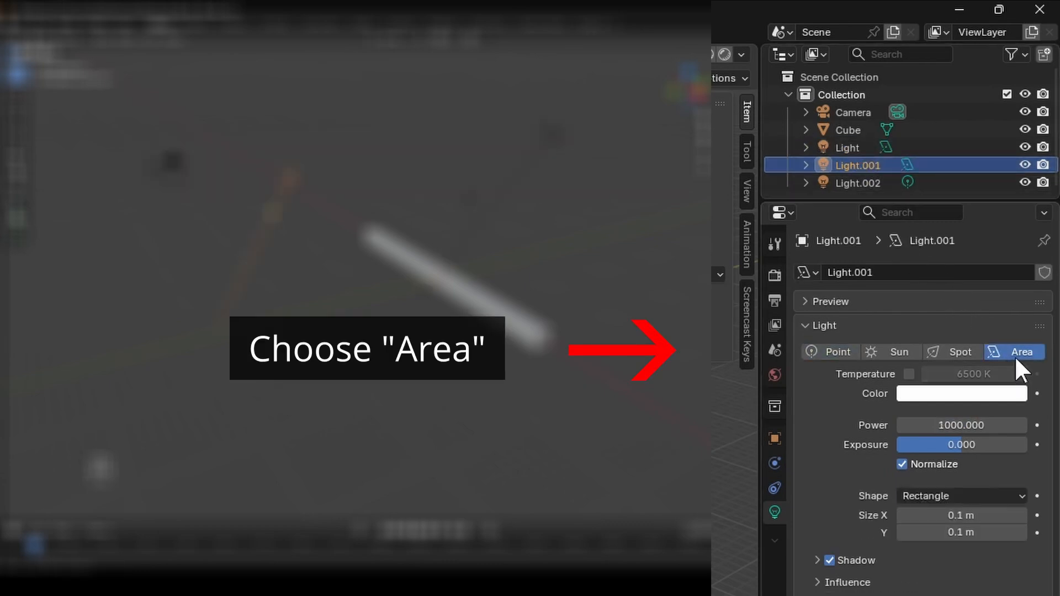
click(972, 514)
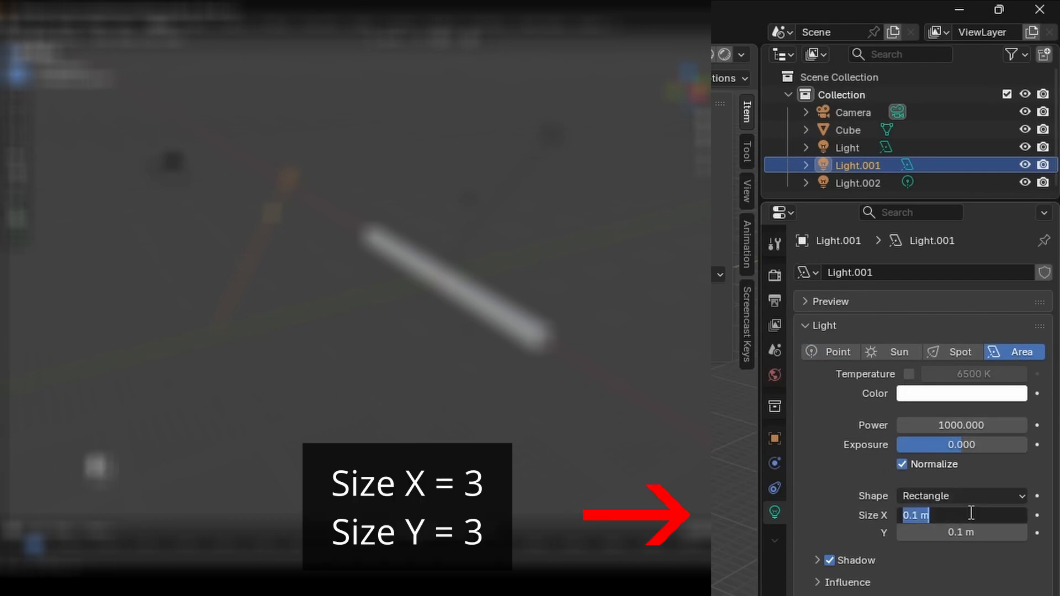
text(3)
click(979, 534)
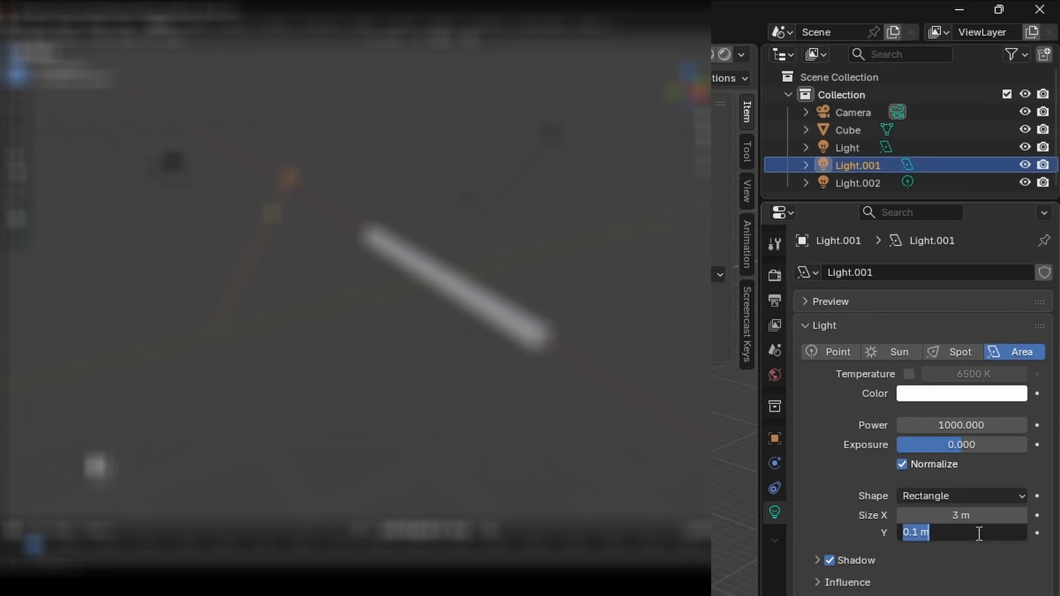
key(Return)
- Set the power of Light.001 to 2000
click(955, 425)
text(2000)
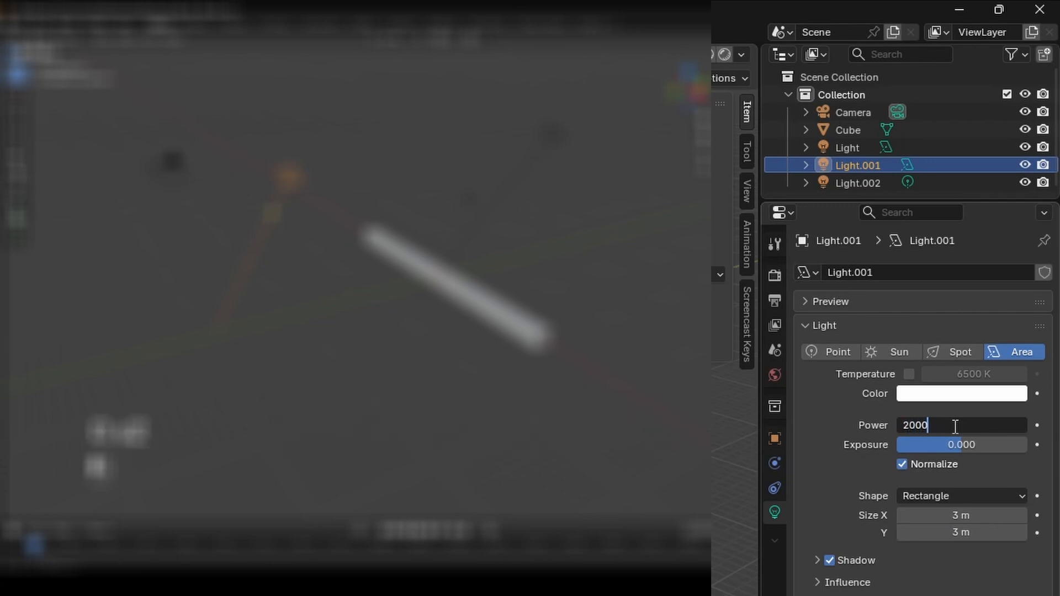
key(Return)
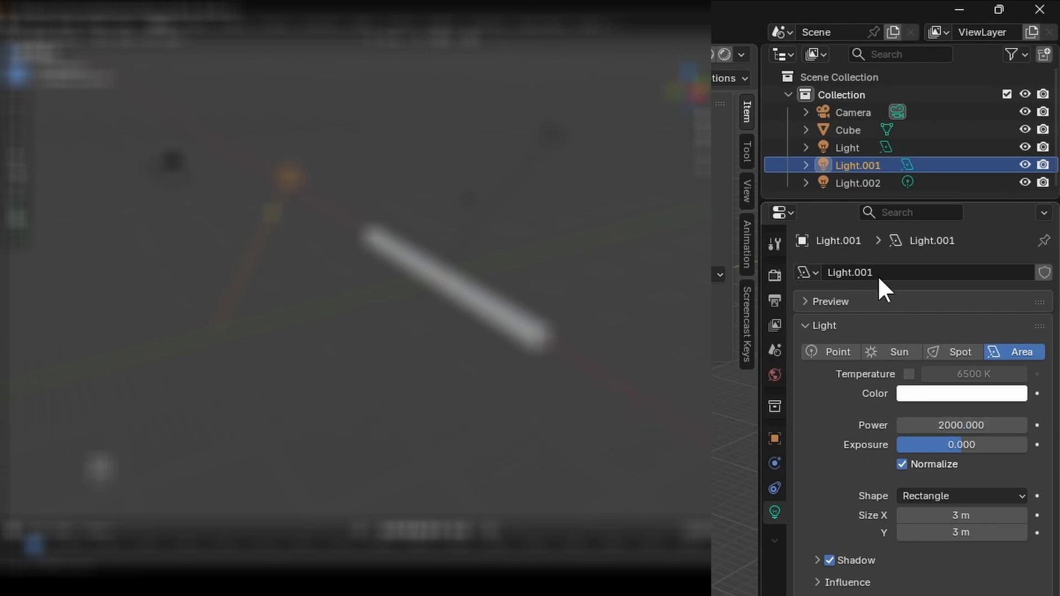
- Change Light.002 to an Area light with Size X and Y of 3 m
click(862, 181)
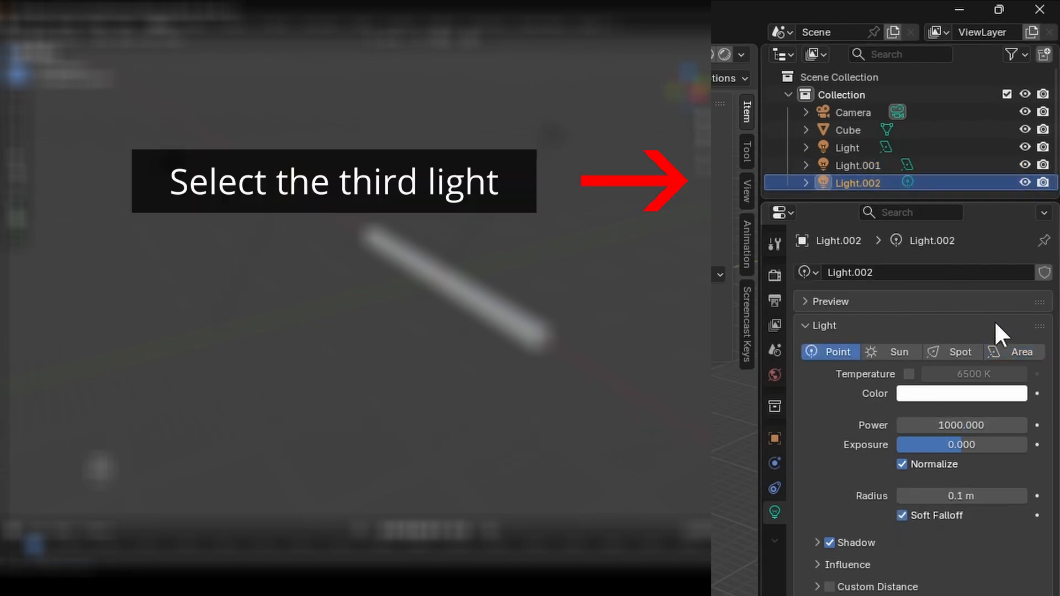
click(1019, 350)
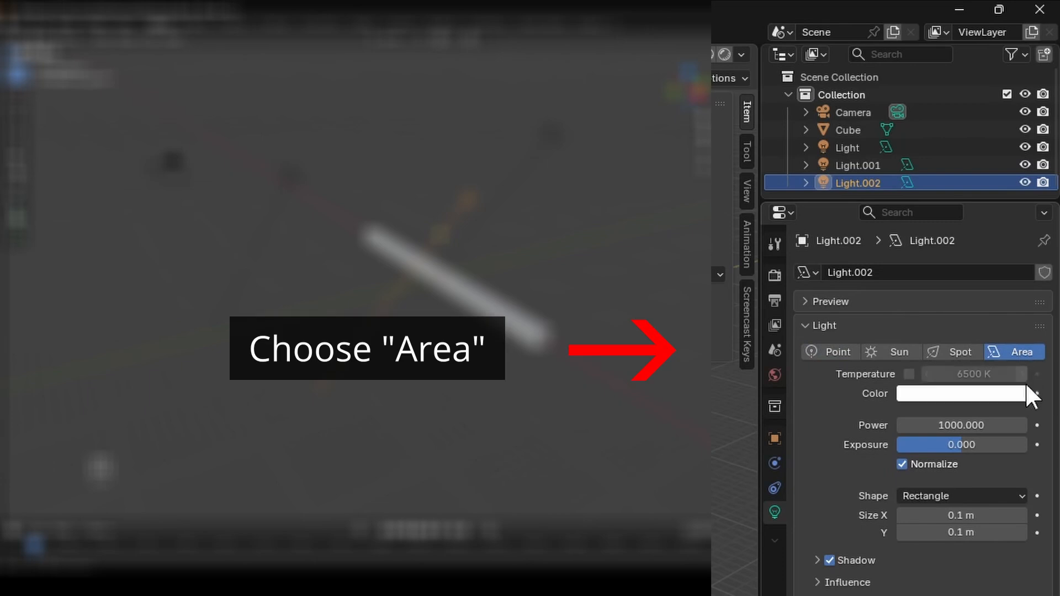
click(962, 515)
text(3)
click(971, 532)
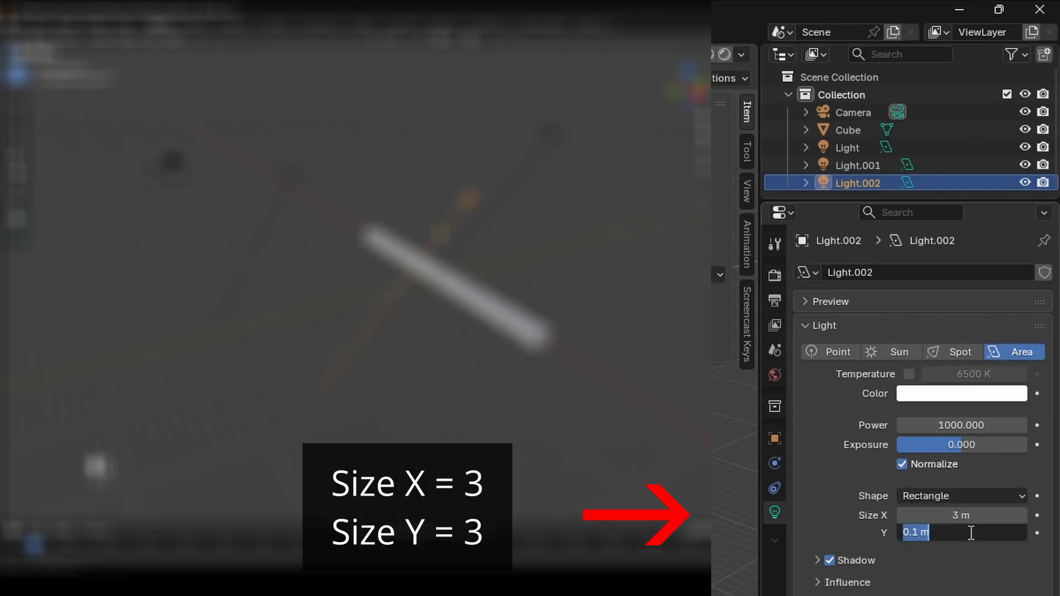
text(3)
key(Return)
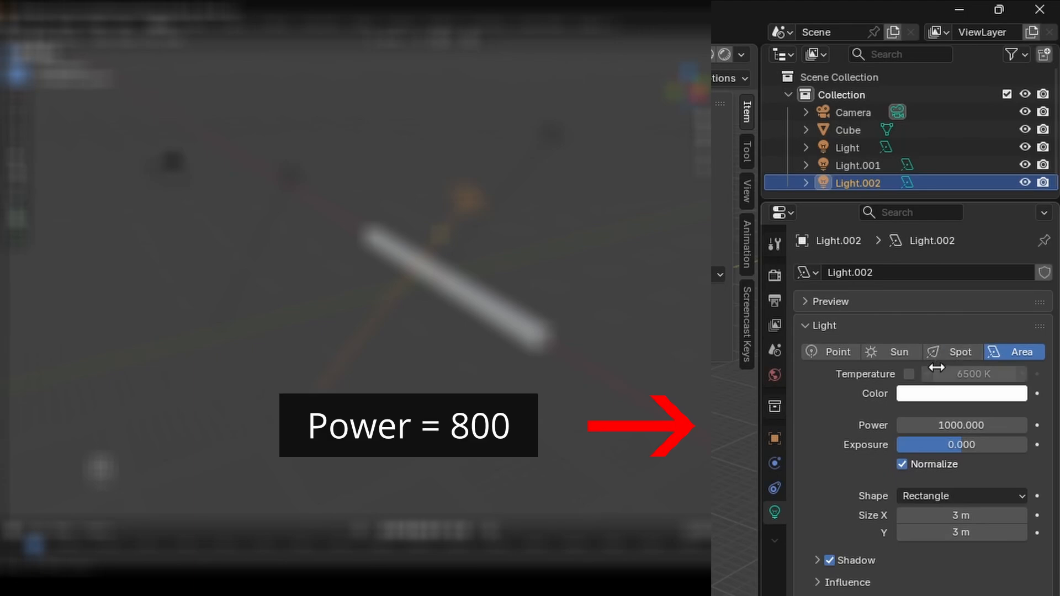
- Set the power of Light.002 to 800
double_click(970, 425)
text(800)
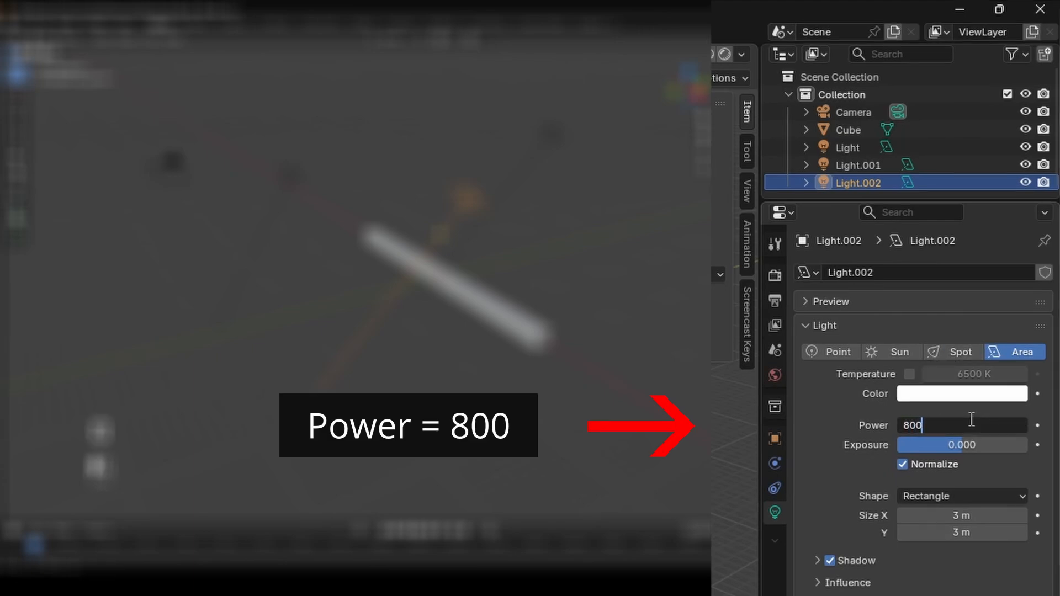
key(Return)
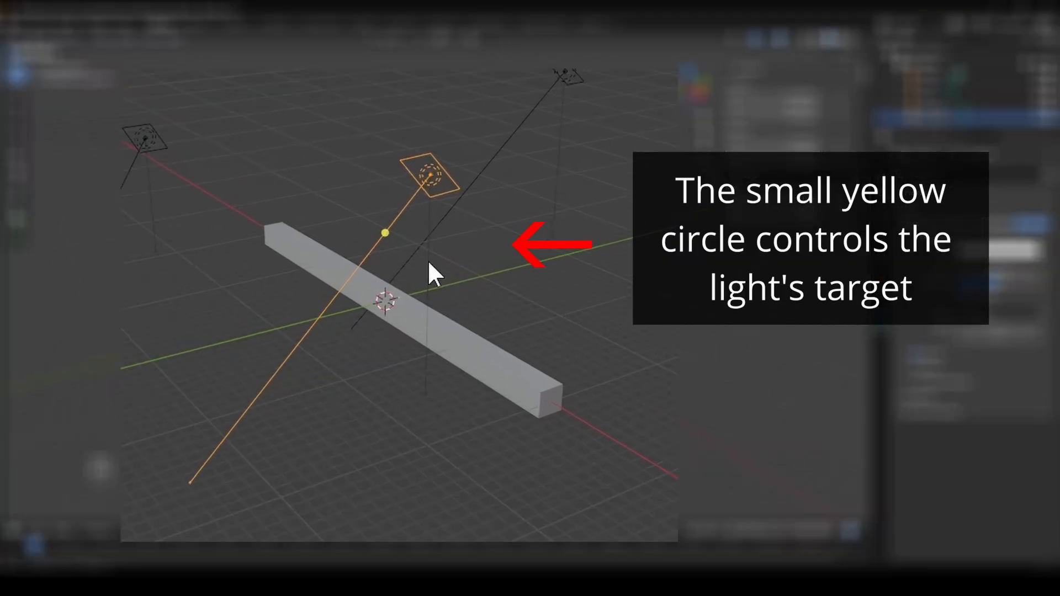
- Aim Light.002 at the block by moving the light's target point
drag(383, 230, 426, 218)
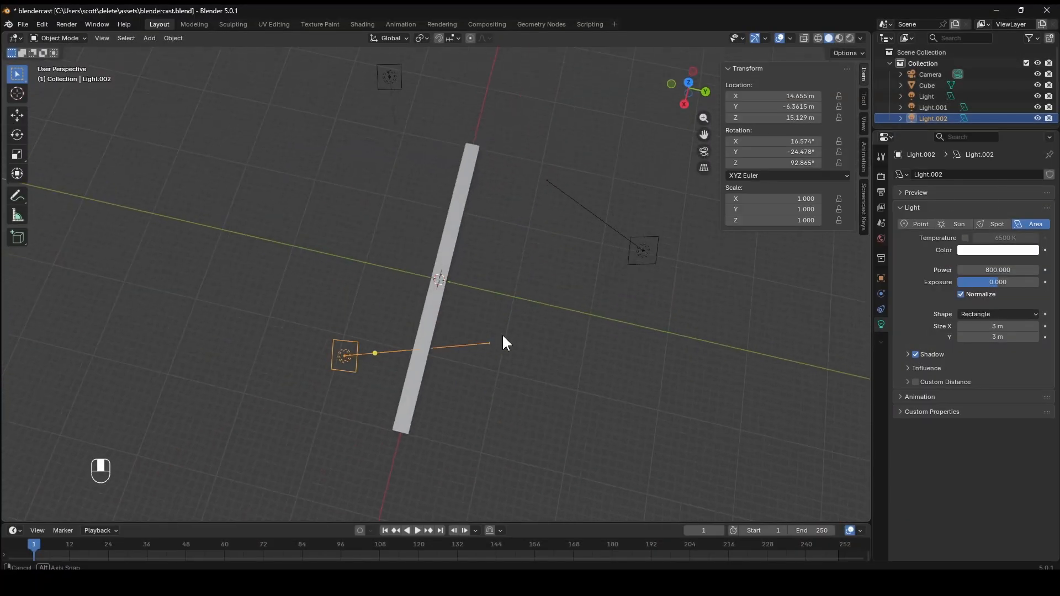
middle_drag(502, 333, 625, 160)
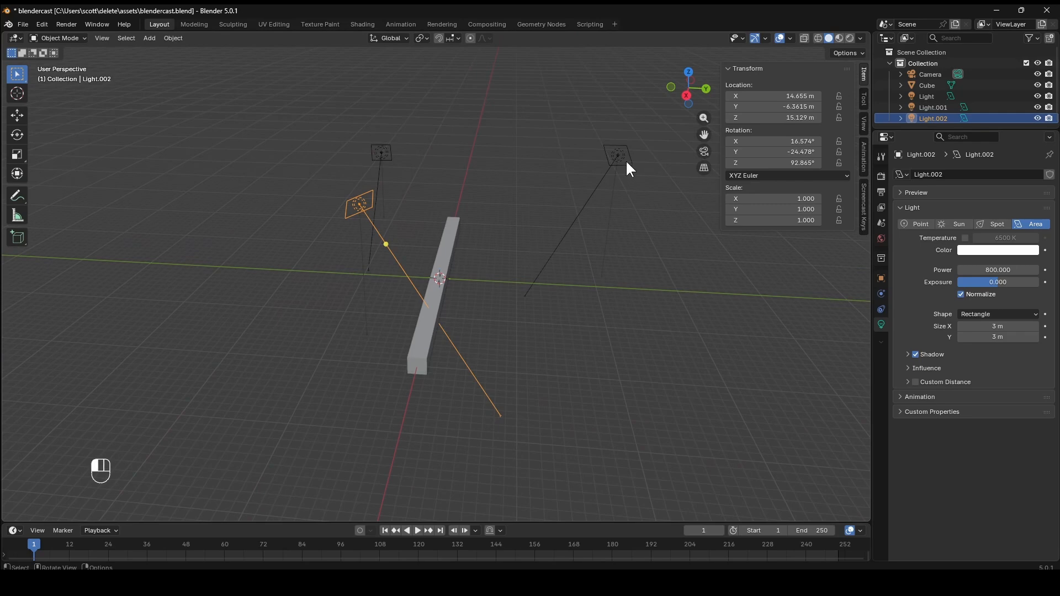
- Select the area light on the positive Y side and adjust its target point to aim it at the block
click(621, 159)
drag(574, 185, 571, 183)
middle_drag(632, 215, 555, 331)
drag(559, 397, 530, 407)
- Select the remaining area light beyond the block's far end and point its target toward the block
middle_drag(534, 406, 339, 227)
click(248, 195)
drag(230, 242, 350, 241)
- Select the block and preview its lighting in Rendered viewport shading before returning to Solid shading
middle_drag(350, 242, 588, 332)
click(541, 442)
click(529, 331)
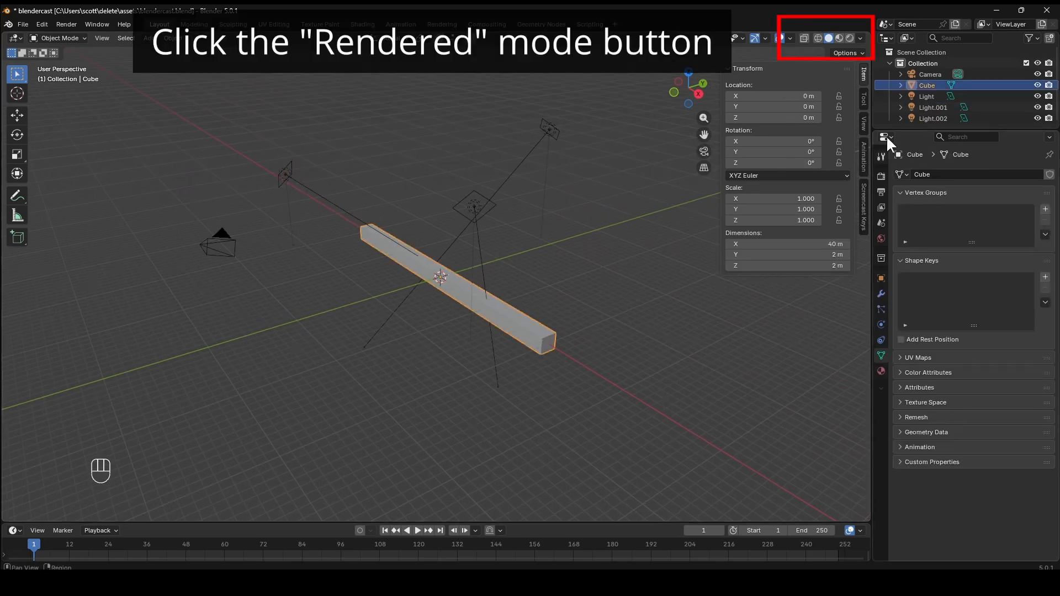
click(847, 38)
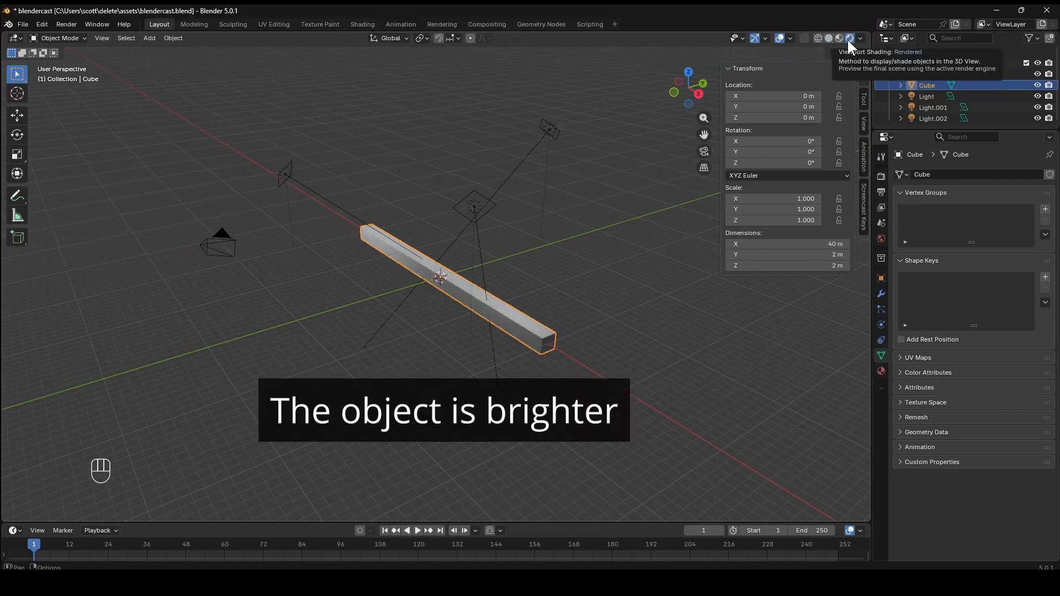
click(828, 38)
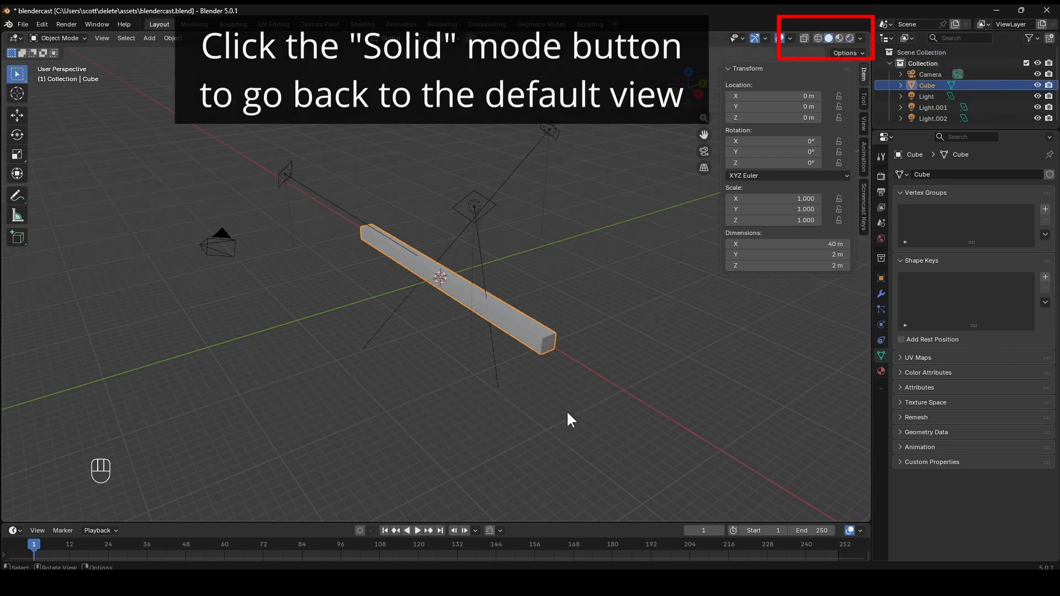
key(alt)
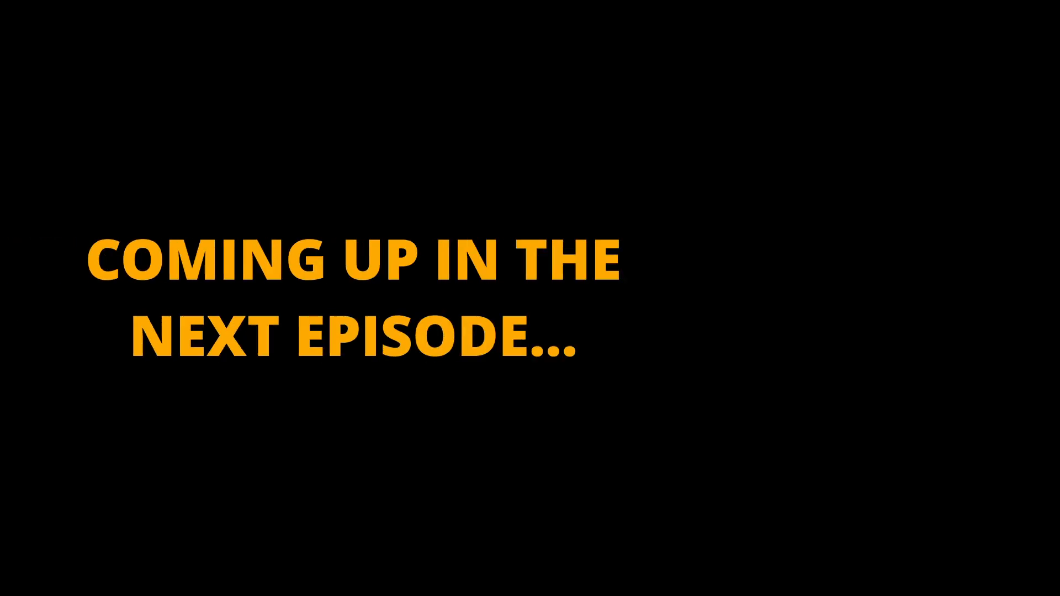